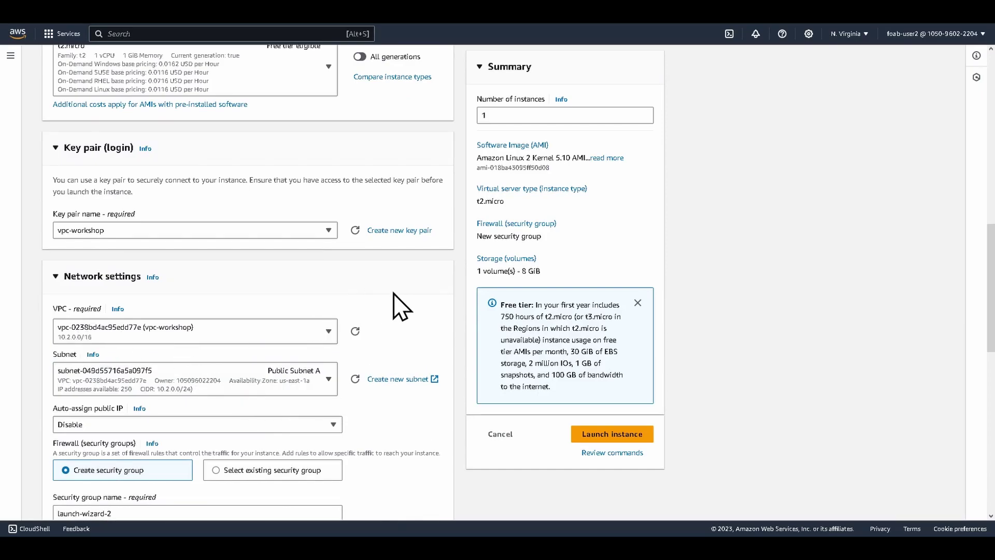
# Keep Public Subnet A as the instance's subnet and enable auto-assignment of a public IP
pyautogui.scroll(-2, 397, 304)
pyautogui.click(298, 275)
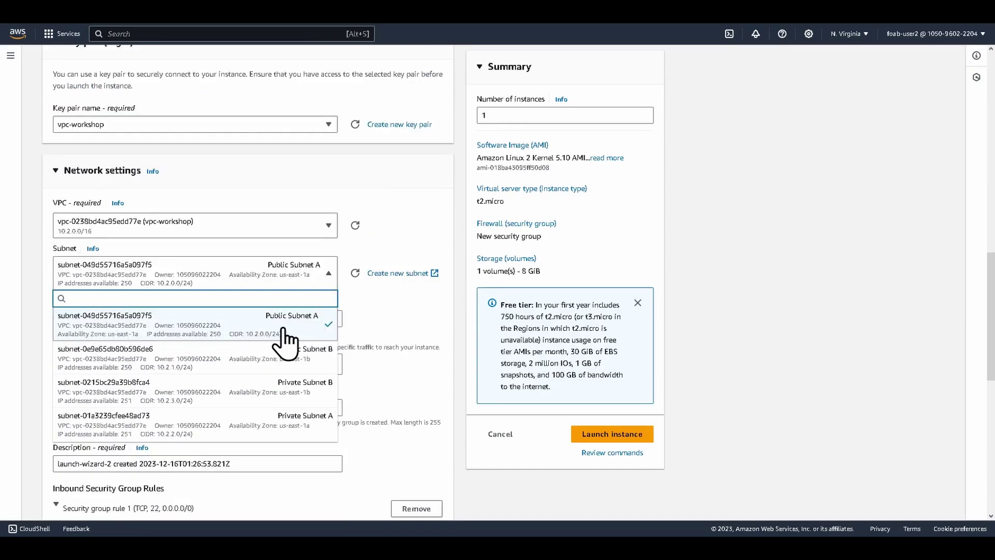
pyautogui.click(420, 302)
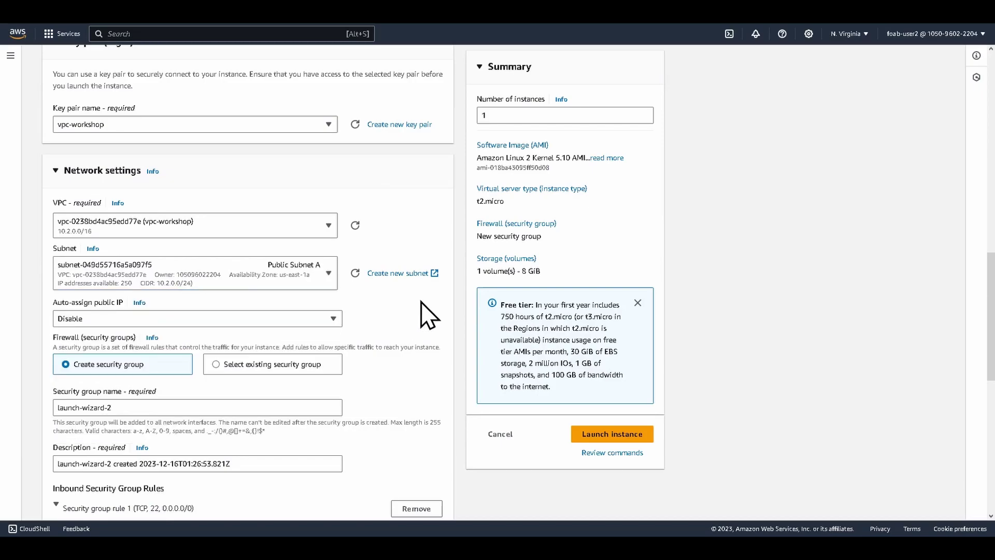
pyautogui.scroll(15, 422, 308)
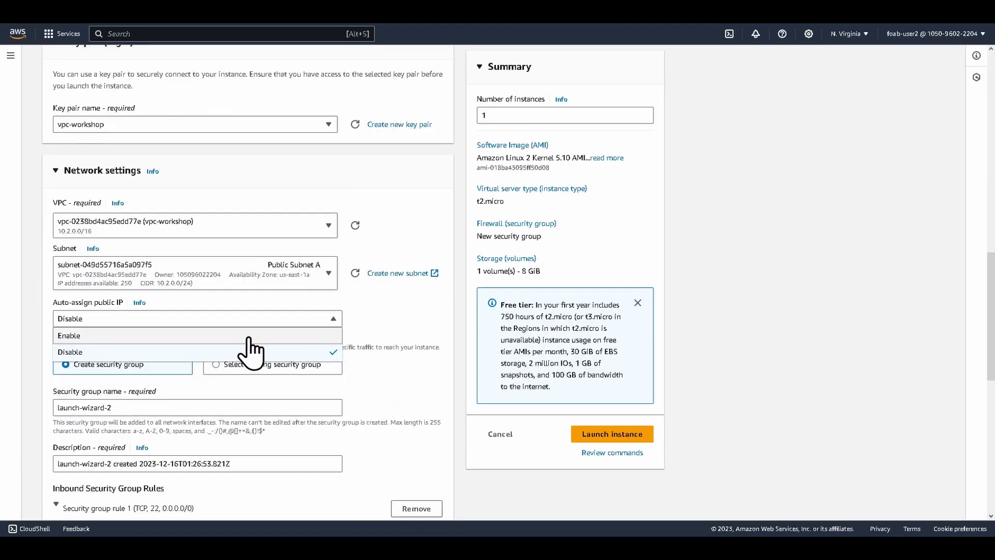
pyautogui.click(317, 335)
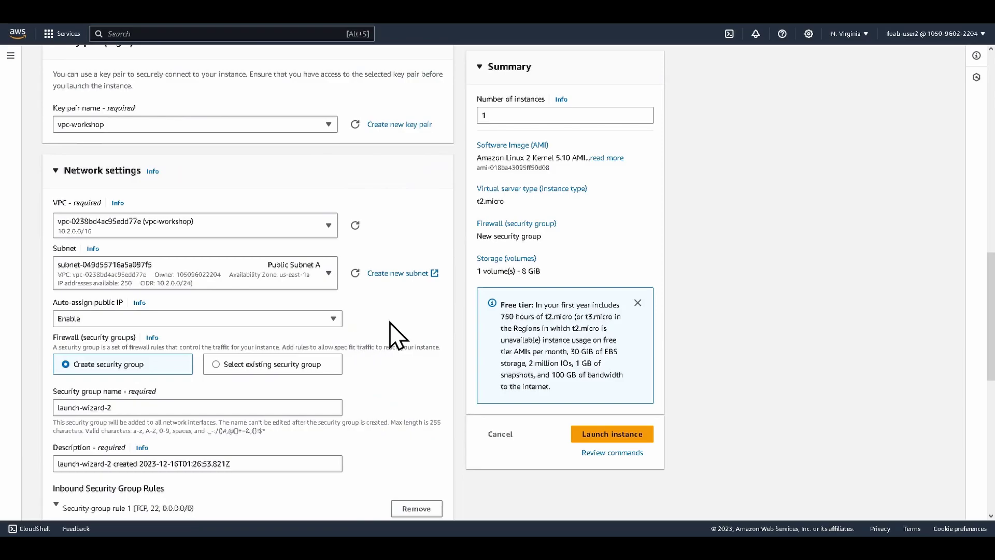
# Use an existing security group for the instance's firewall and select public-facing-security-group
pyautogui.click(245, 364)
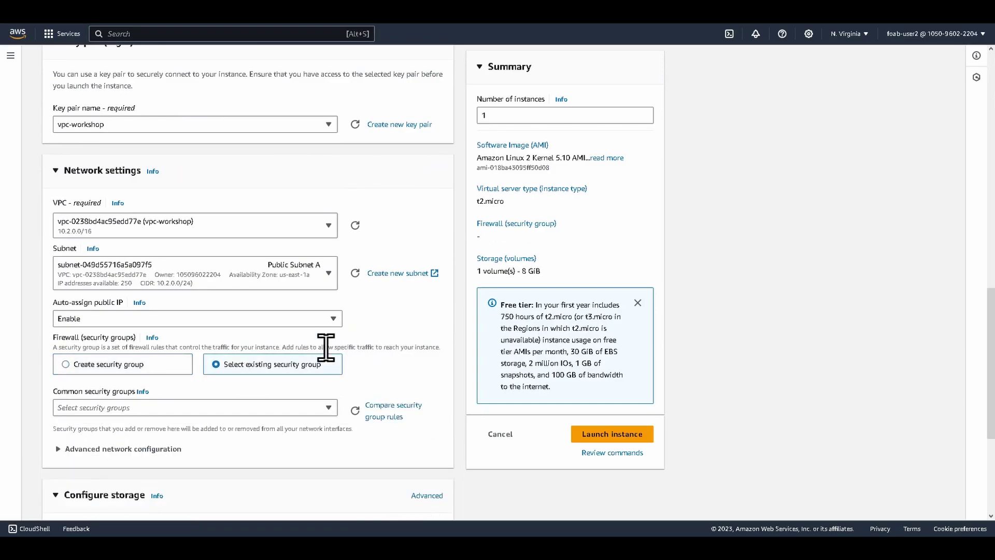
pyautogui.scroll(-3, 378, 344)
pyautogui.click(235, 250)
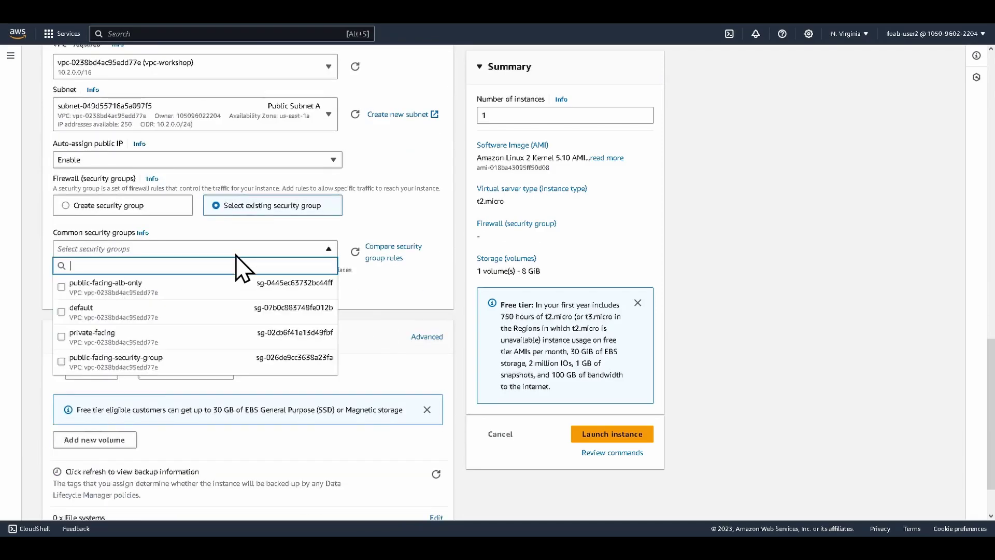
pyautogui.click(208, 366)
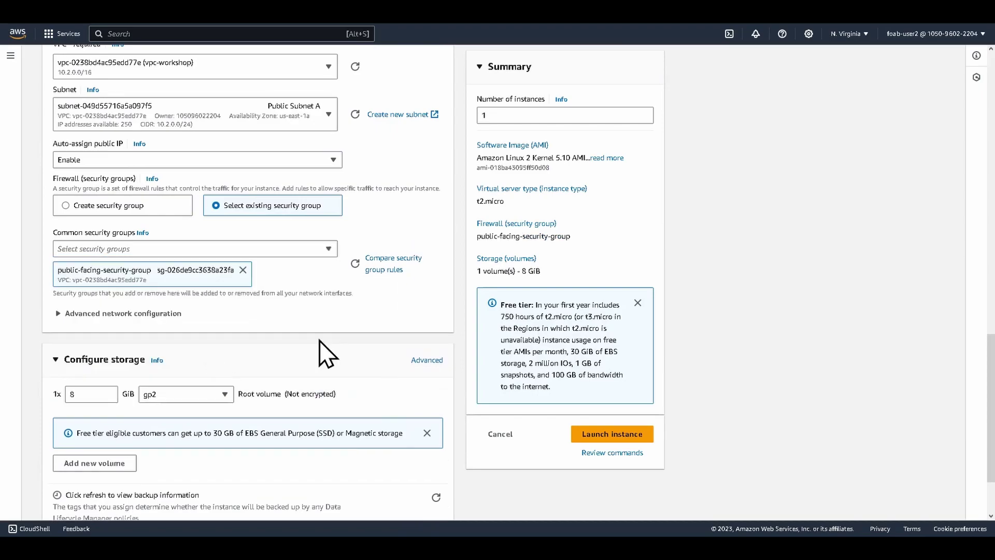
# Enter a bash user data script that installs, starts and enables httpd and writes a "Hello World!" hostname heading to /var/www/html/index.html
pyautogui.scroll(-2, 337, 368)
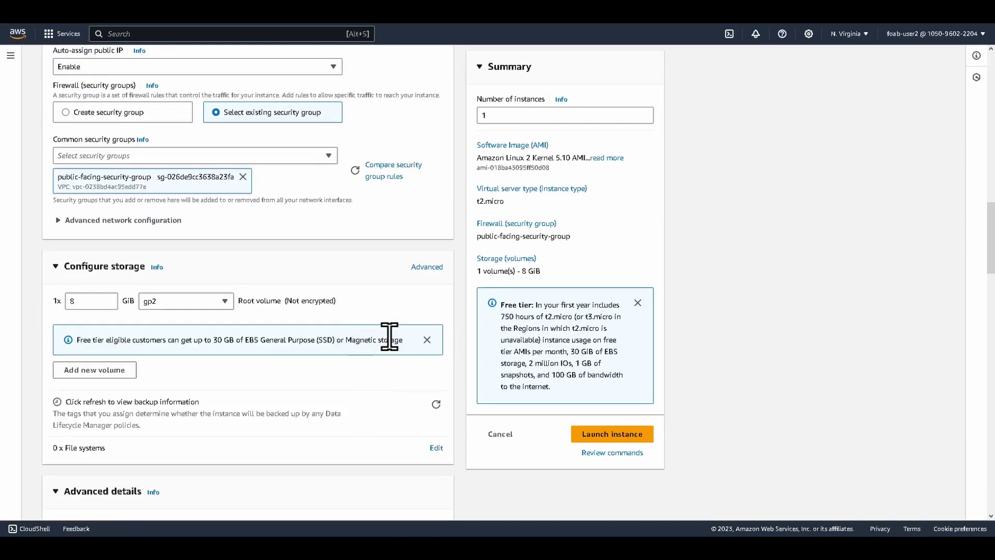
pyautogui.scroll(-20, 397, 360)
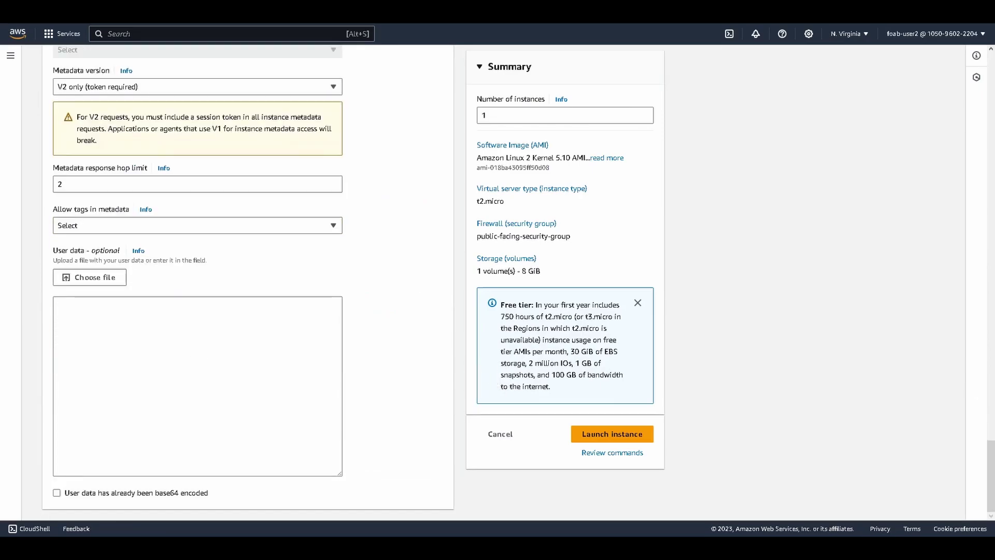
pyautogui.click(199, 414)
pyautogui.write('#!/bin/bash # install httpd yum update -y yum install -y httpd systemctl start httpd systemctl enable httpd echo "<h1>Hello World! This is $(hostname -f)<h1>" > /var/www/html/index.html')
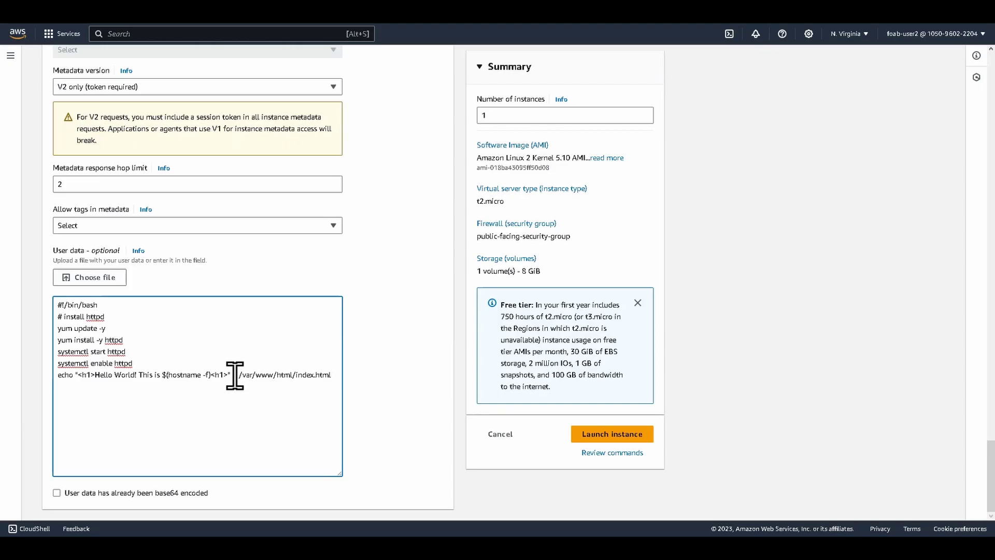
# Review the configured network settings and launch the instance in Public Subnet A
pyautogui.scroll(15, 403, 407)
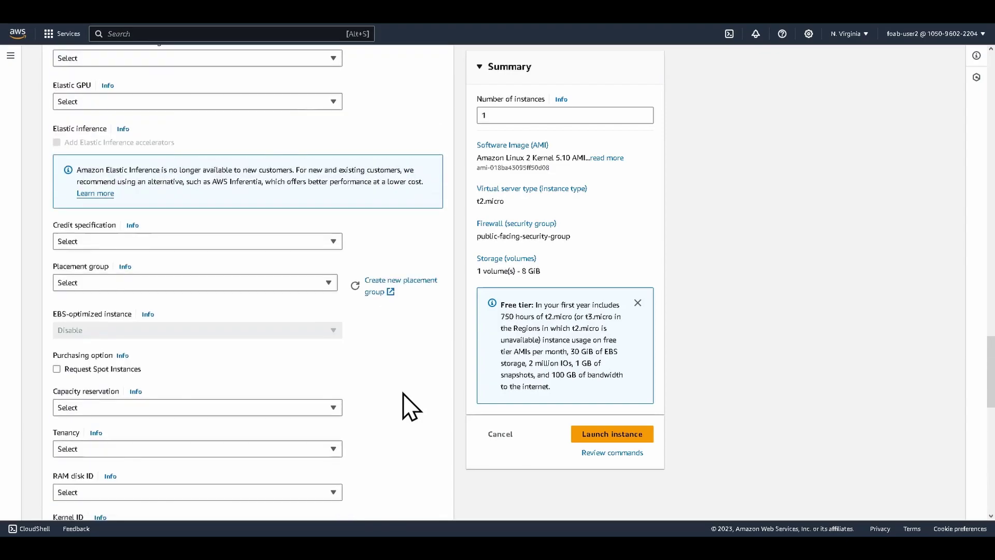
pyautogui.scroll(20, 405, 392)
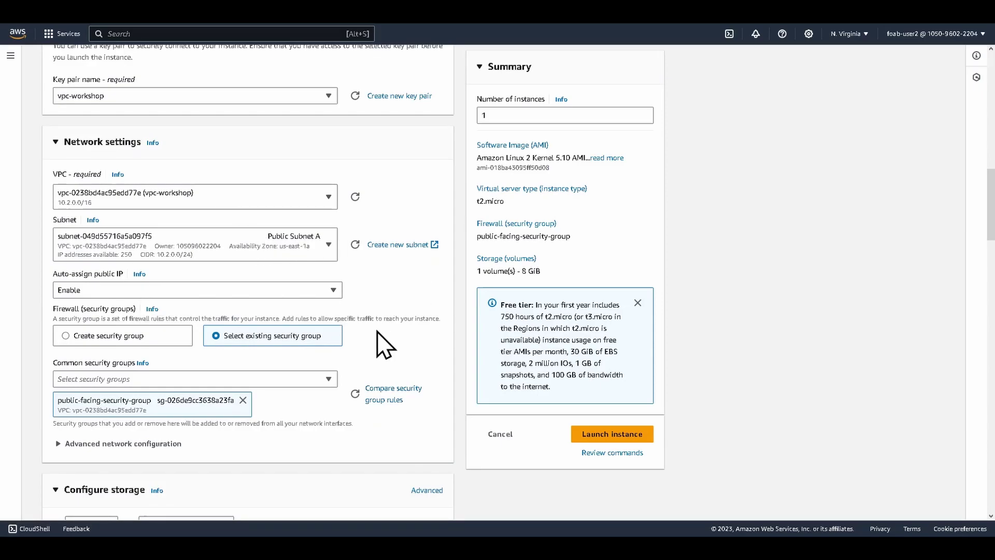
pyautogui.click(617, 436)
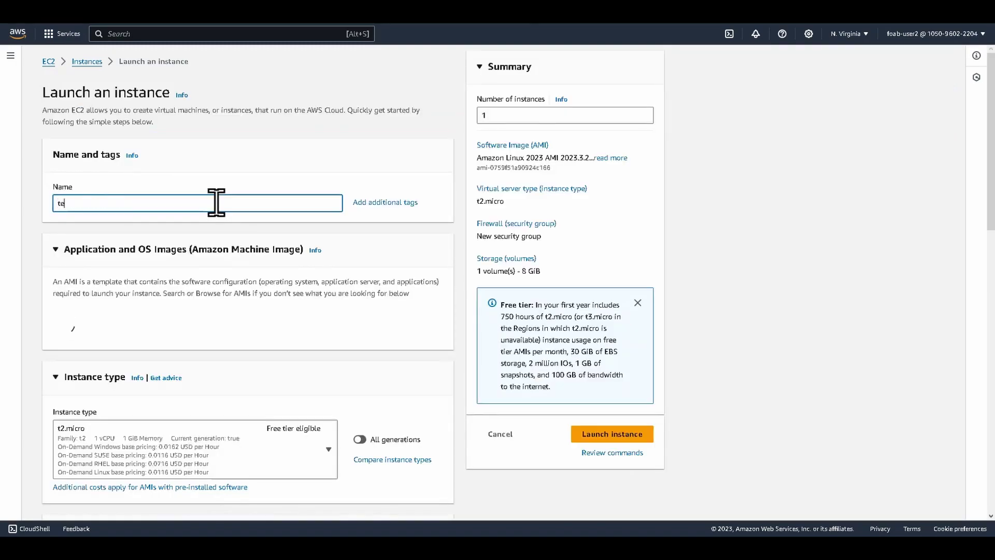
# Name a second new instance test-alb-workshop-server-B and choose the Amazon Linux 2 Kernel 5.10 image
pyautogui.write('st-alb-workshop-server-')
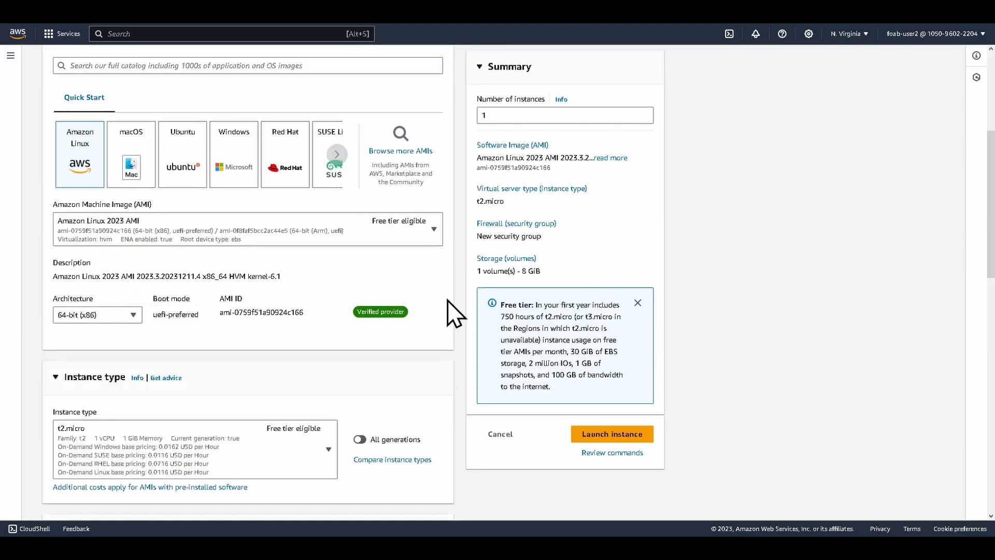
pyautogui.scroll(-3, 447, 300)
pyautogui.scroll(-3, 311, 394)
# Select vpc-workshop as the key pair for the second instance
pyautogui.click(256, 295)
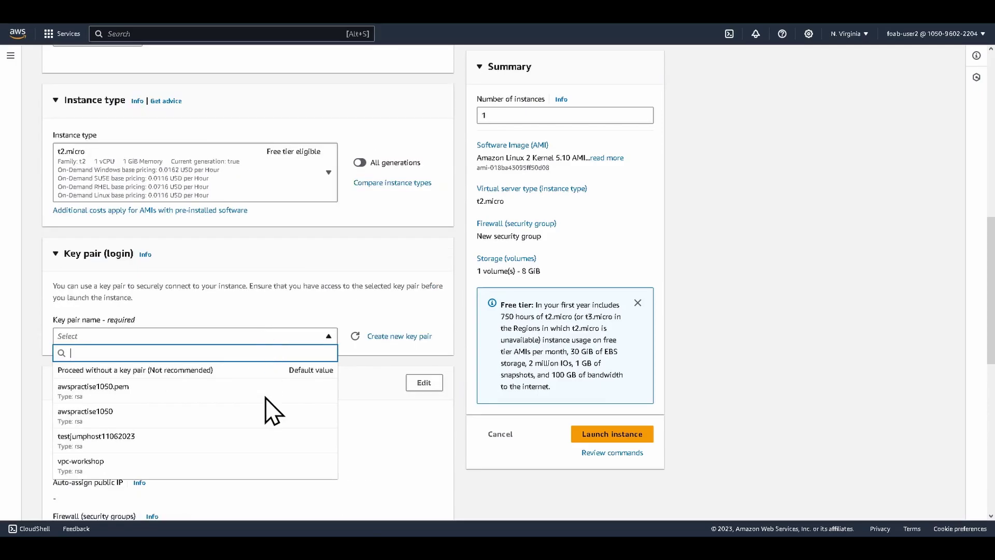
pyautogui.scroll(-3, 254, 389)
pyautogui.click(146, 311)
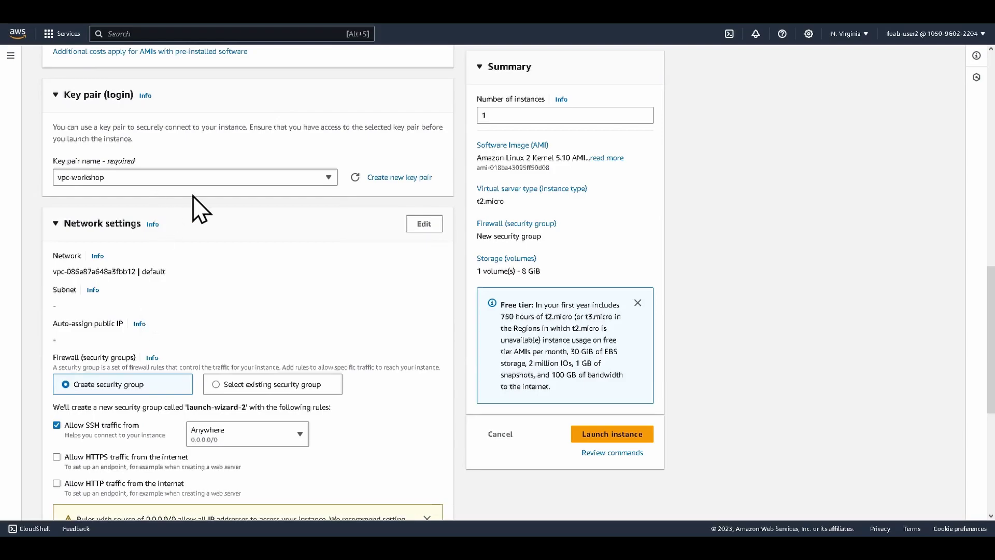
# Edit the network settings to place the instance in the vpc-workshop VPC and Public Subnet B
pyautogui.click(422, 224)
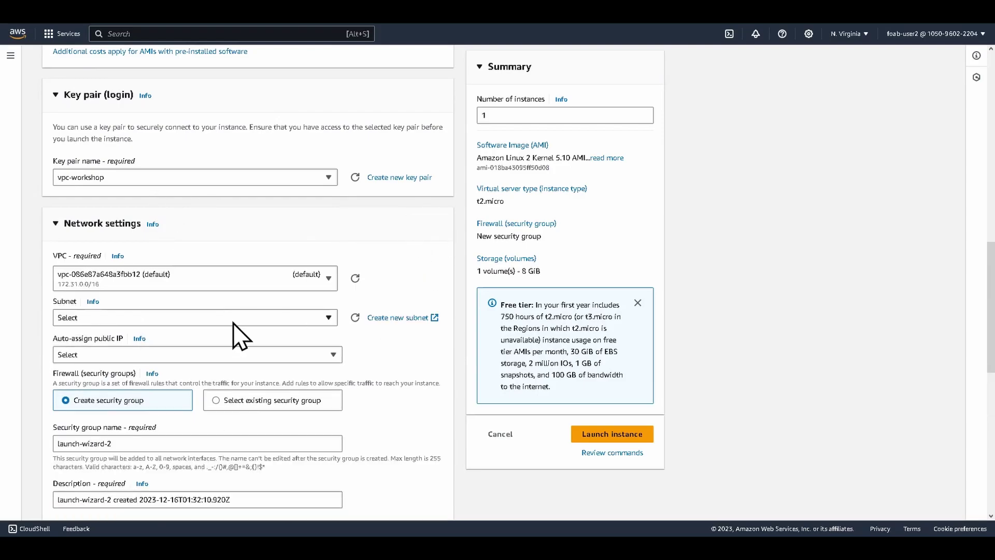
pyautogui.click(236, 282)
pyautogui.click(229, 339)
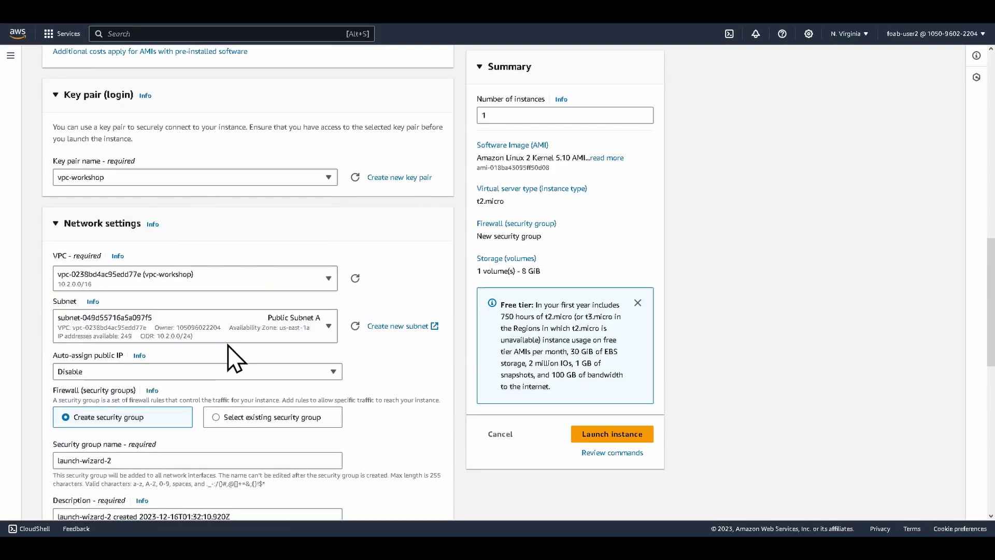
pyautogui.click(268, 337)
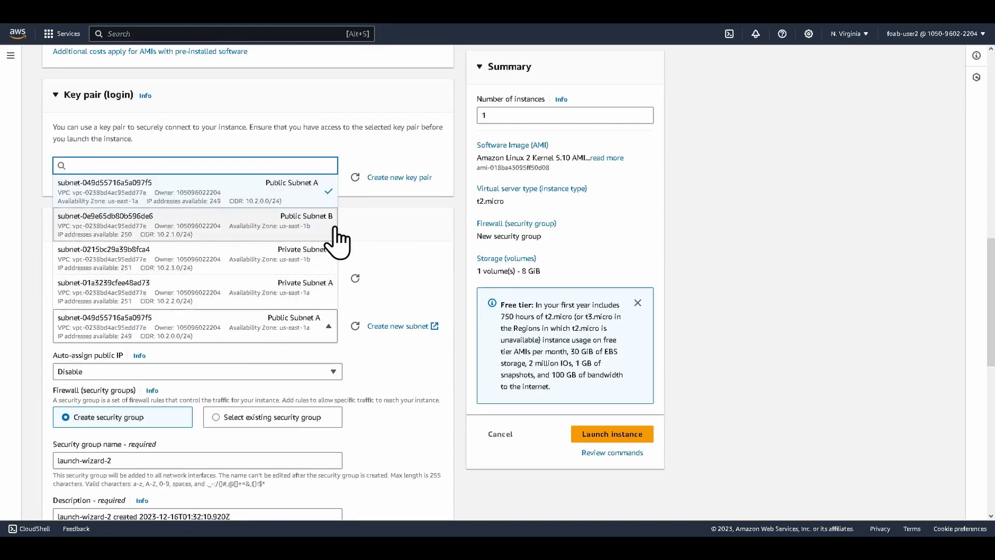
pyautogui.click(294, 226)
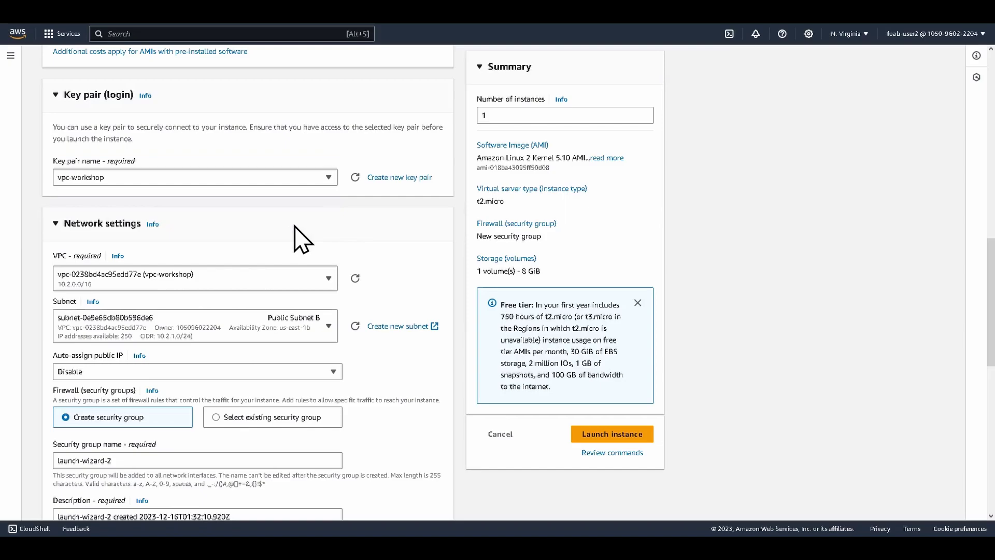
# Enable auto-assignment of a public IP and assign the existing public-facing-security-group to the second instance
pyautogui.click(262, 376)
pyautogui.click(261, 391)
pyautogui.scroll(-4, 383, 375)
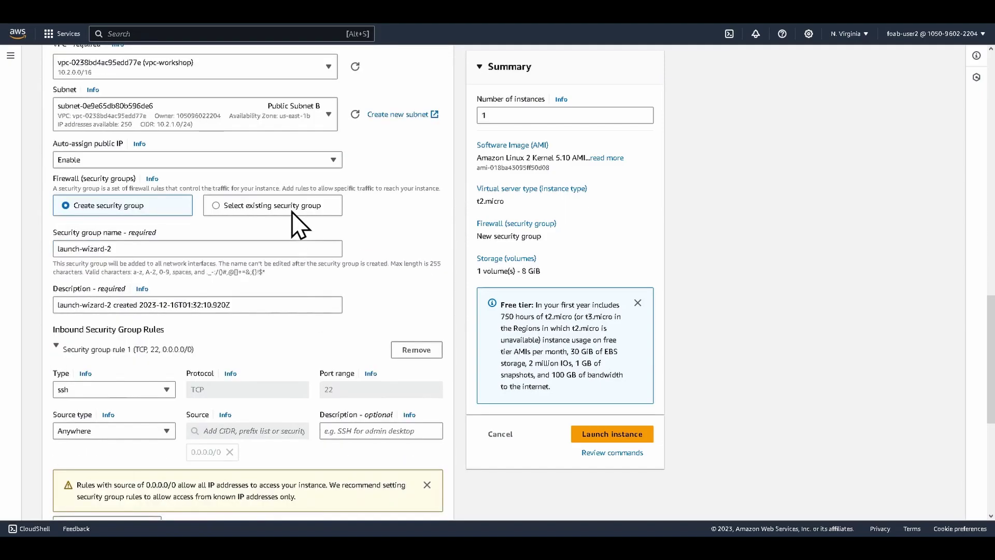
pyautogui.click(291, 210)
pyautogui.scroll(-2, 318, 331)
# Enter the httpd installation script as user data, with the index page greeting changed to "Hello From Server"
pyautogui.scroll(-5, 319, 334)
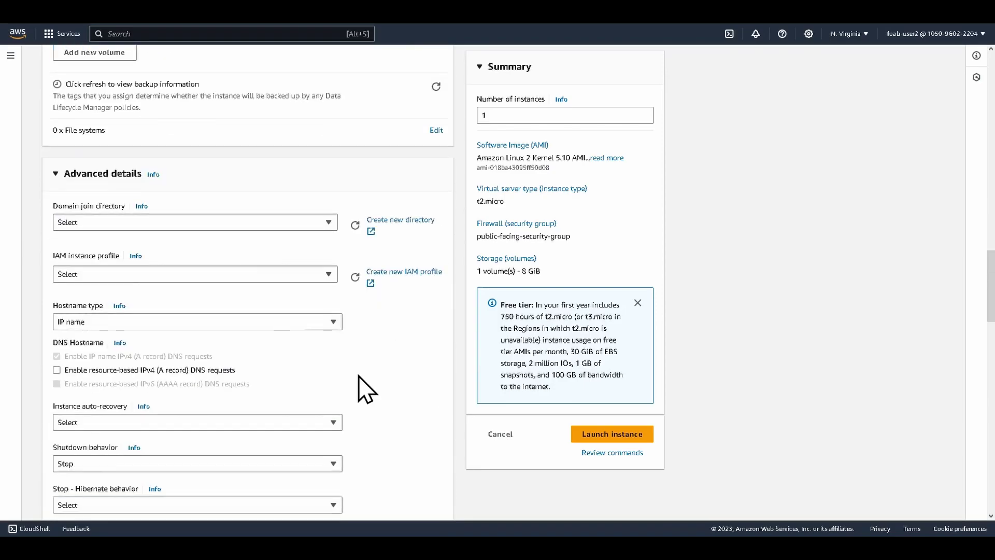
pyautogui.scroll(-8, 360, 377)
pyautogui.scroll(-10, 359, 375)
pyautogui.click(248, 343)
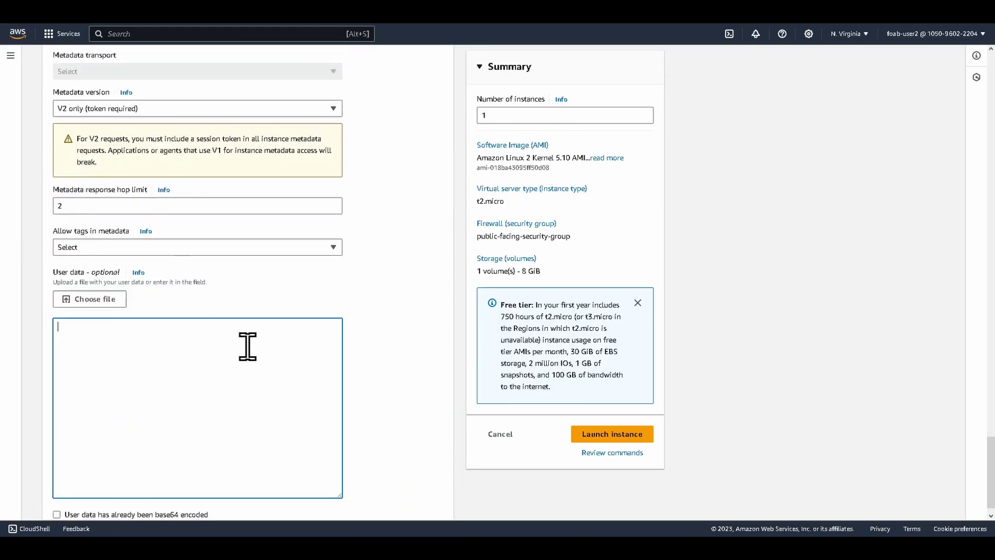
pyautogui.write('#!/bin/bash # install httpd yum update -y yum install -y httpd systemctl start httpd systemctl enable httpd echo "<h1>Hello World! This is $(hostname -f)<h1>" > /var/www/html/index.html')
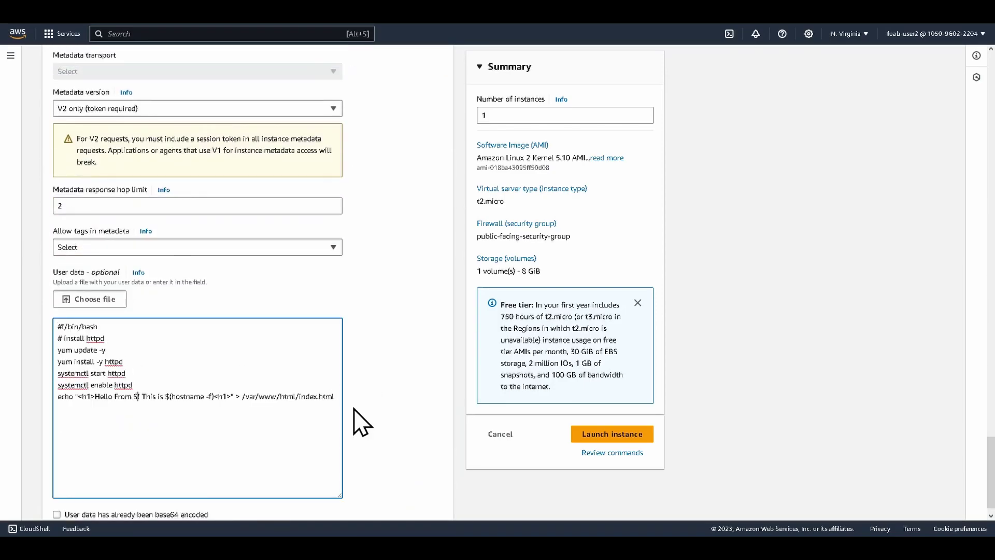
pyautogui.write('erver')
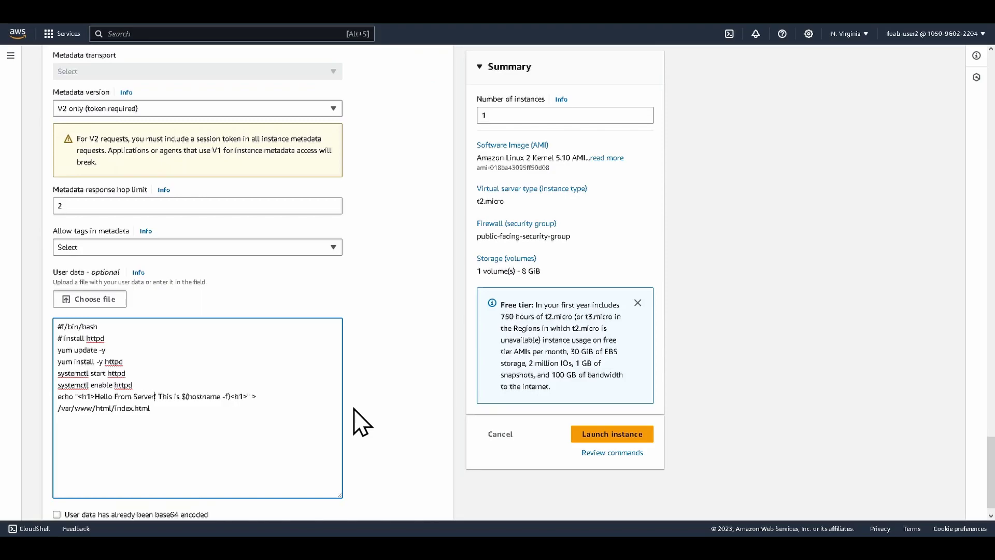
# Review the second instance's network and security group settings and launch it
pyautogui.scroll(9, 381, 399)
pyautogui.scroll(10, 380, 399)
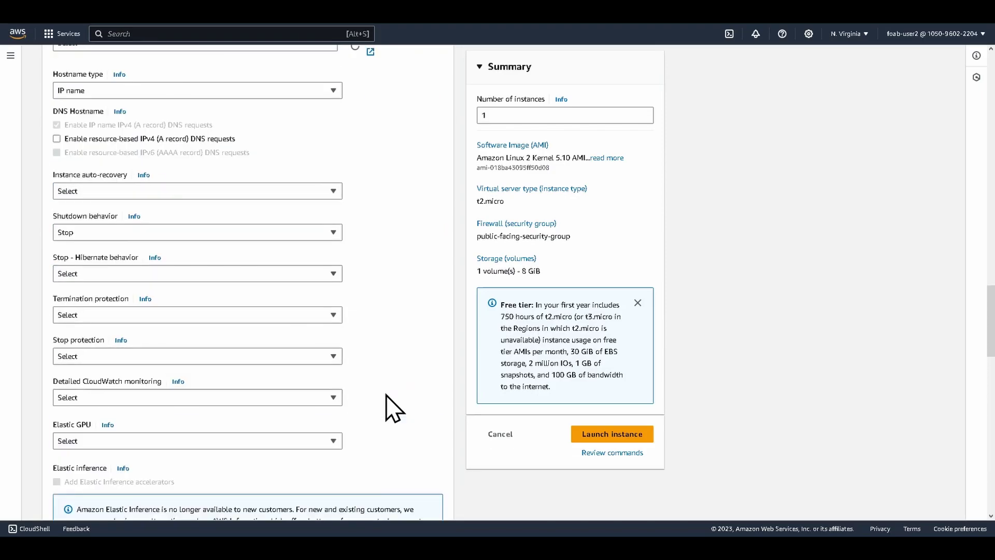
pyautogui.scroll(8, 386, 395)
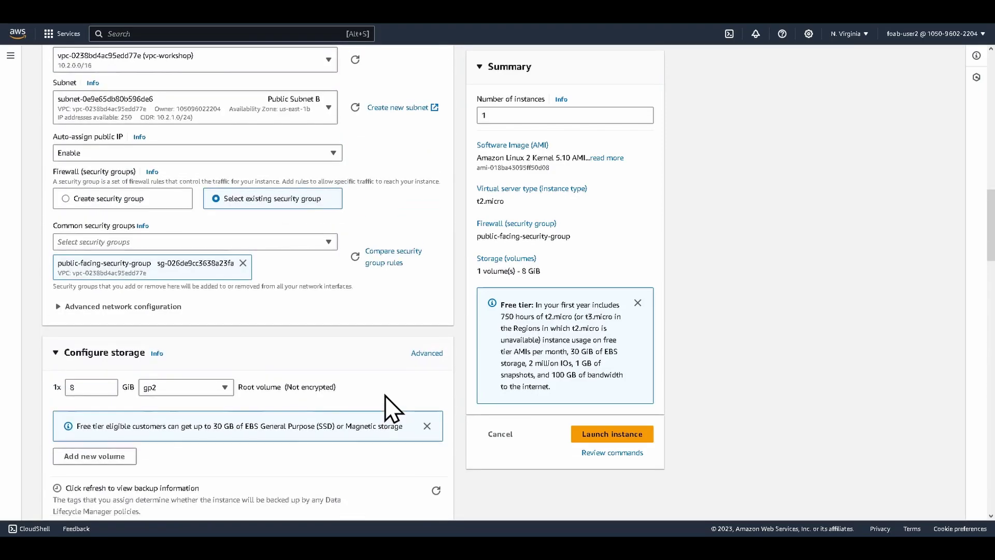
pyautogui.scroll(2, 245, 325)
pyautogui.scroll(1, 245, 325)
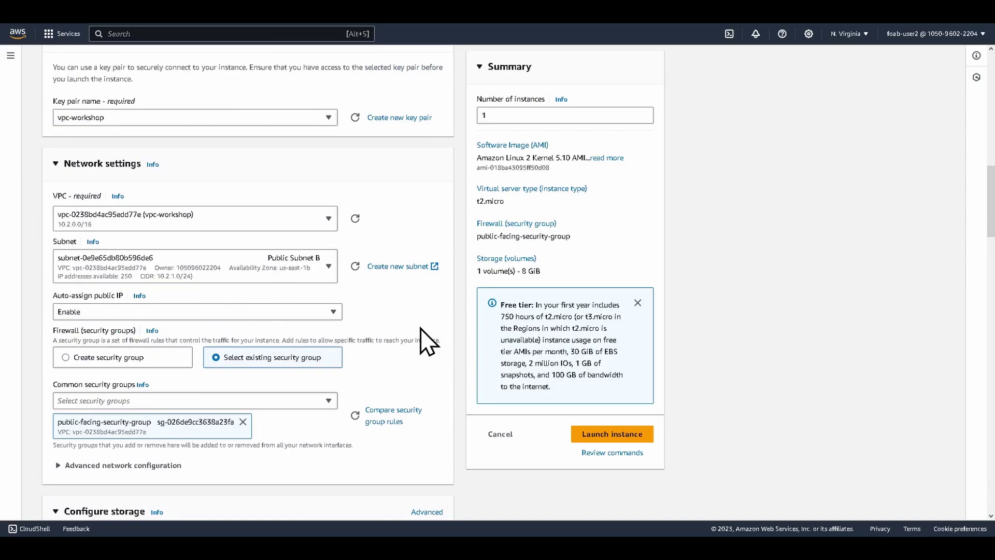
pyautogui.scroll(-1, 420, 331)
pyautogui.click(424, 358)
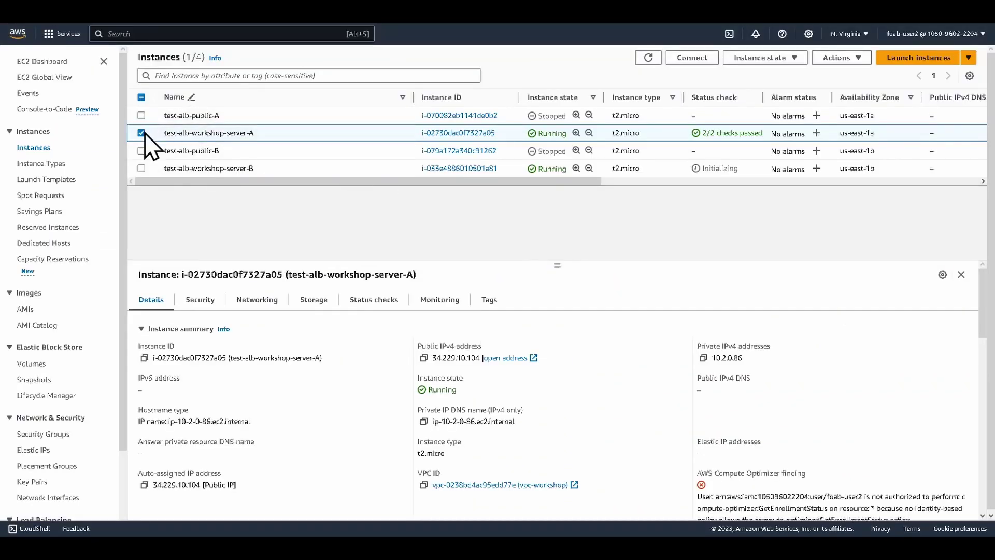
# Deselect test-alb-workshop-server-A and select test-alb-workshop-server-B in the instance list to check its details
pyautogui.click(141, 133)
pyautogui.click(141, 168)
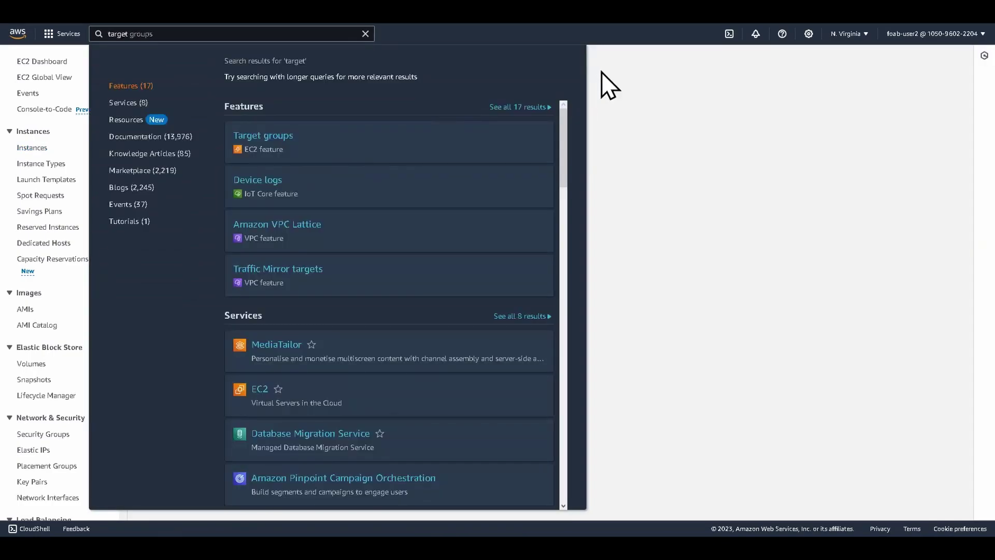
# Search the console for target groups, open that EC2 feature and start creating a target group
pyautogui.press('Return')
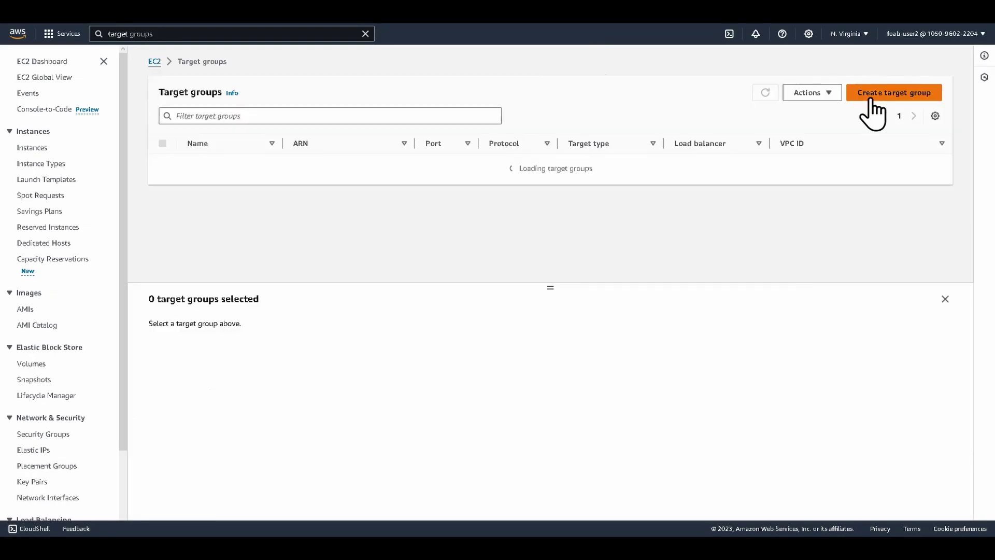
pyautogui.click(872, 102)
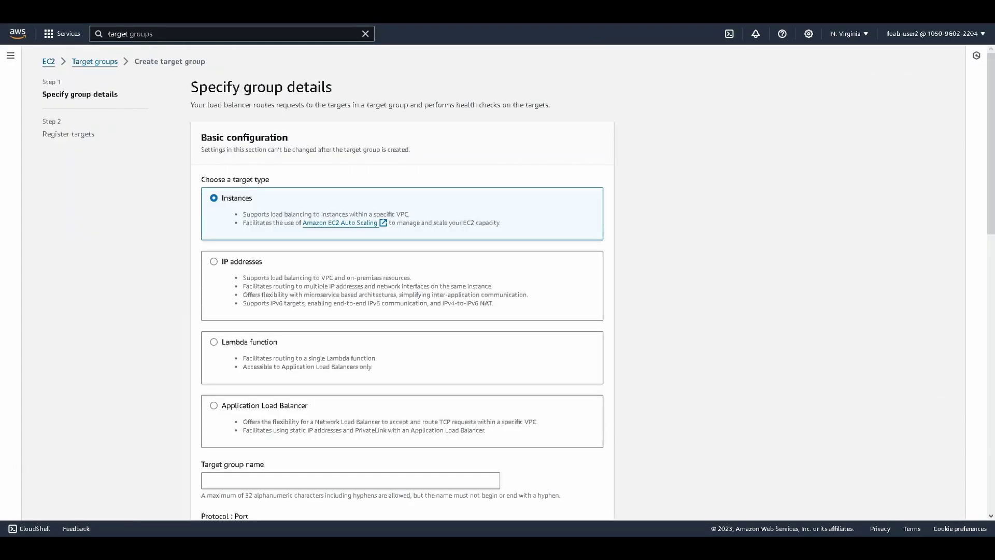
# Name the target group test-alb-workshop-tg, review its HTTP port 80, vpc-workshop and health check settings, and proceed to target registration
pyautogui.scroll(-3, 236, 211)
pyautogui.click(301, 321)
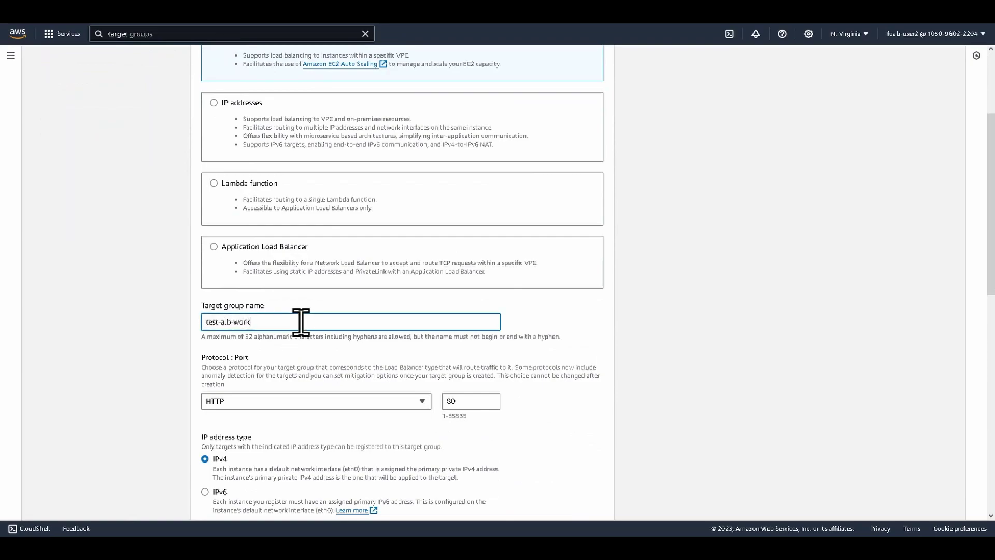
pyautogui.write('test-alb-work')
pyautogui.scroll(-5, 301, 321)
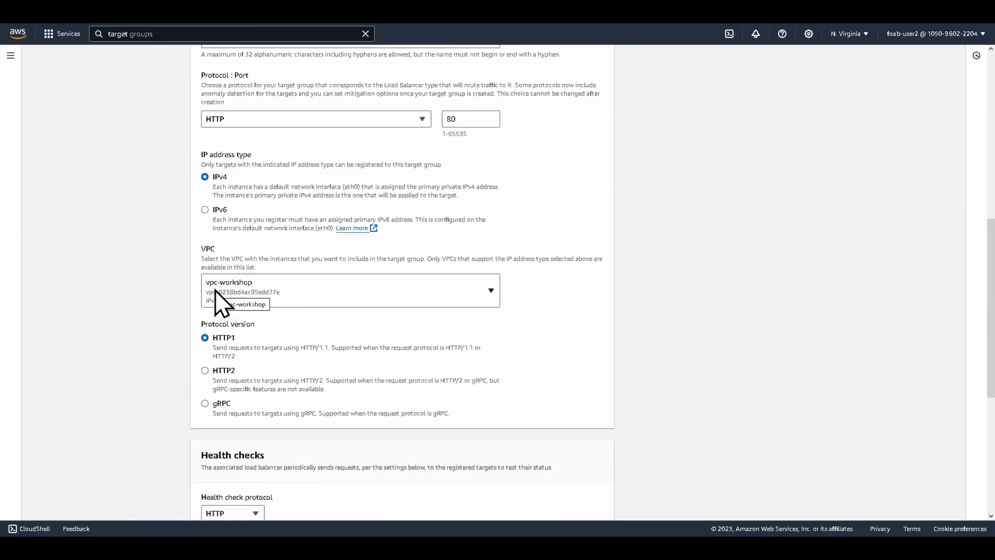
pyautogui.scroll(-5, 594, 311)
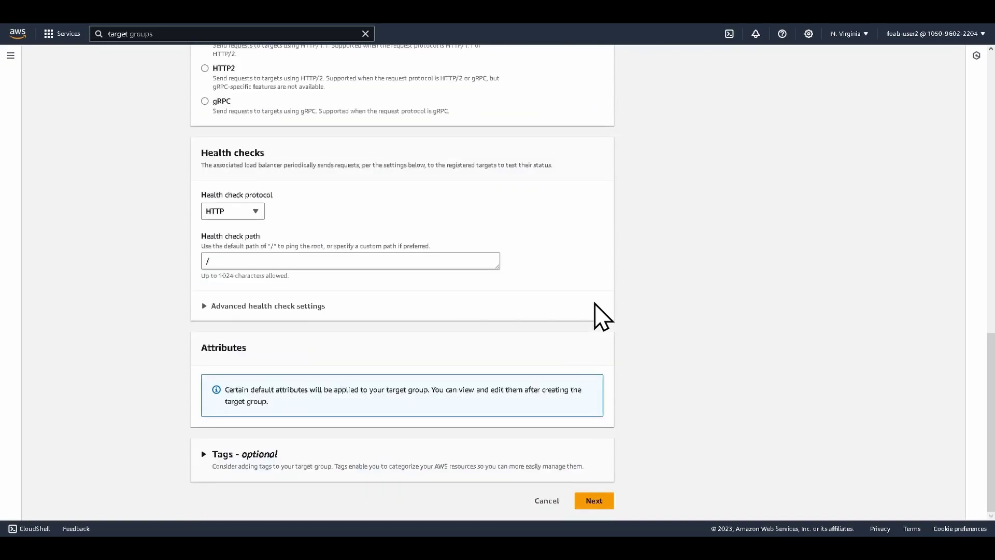
pyautogui.click(594, 500)
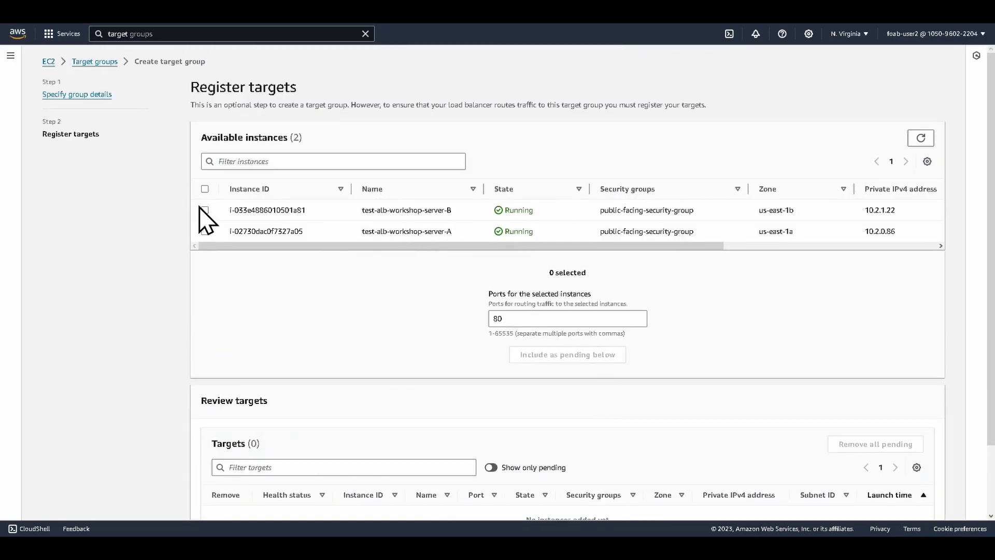
# Select both test-alb-workshop-server instances, include them as pending on port 80 and register them with the target group
pyautogui.click(205, 189)
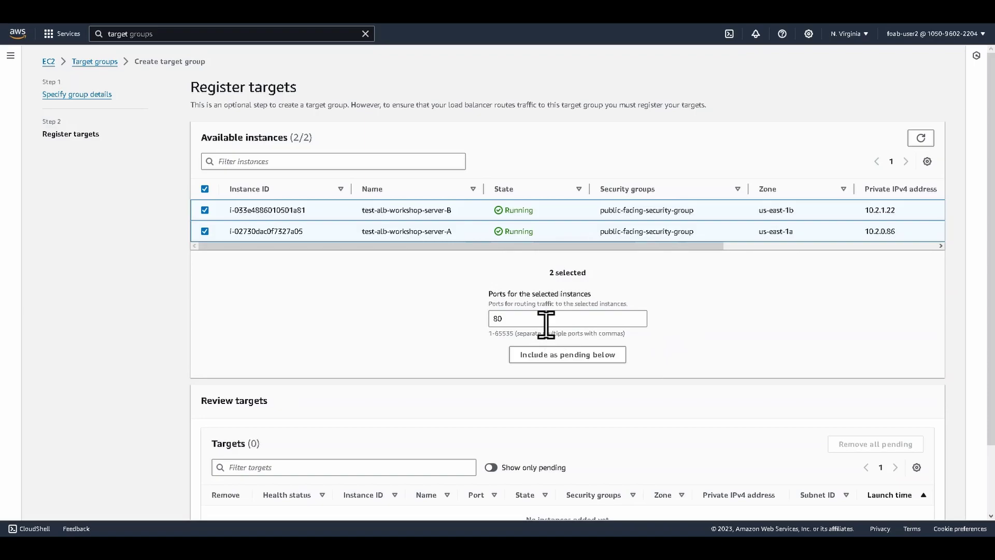
pyautogui.scroll(-2, 696, 310)
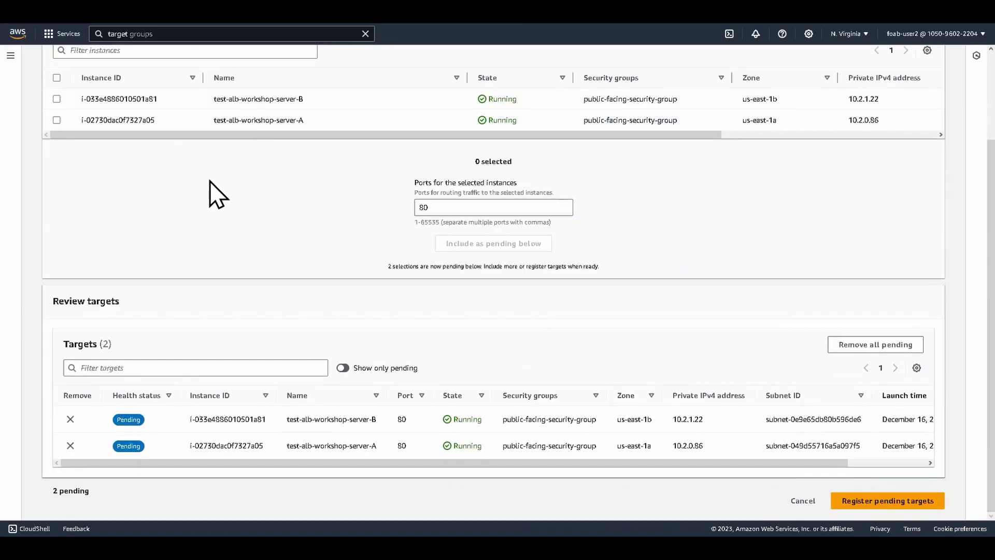
pyautogui.scroll(3, 209, 182)
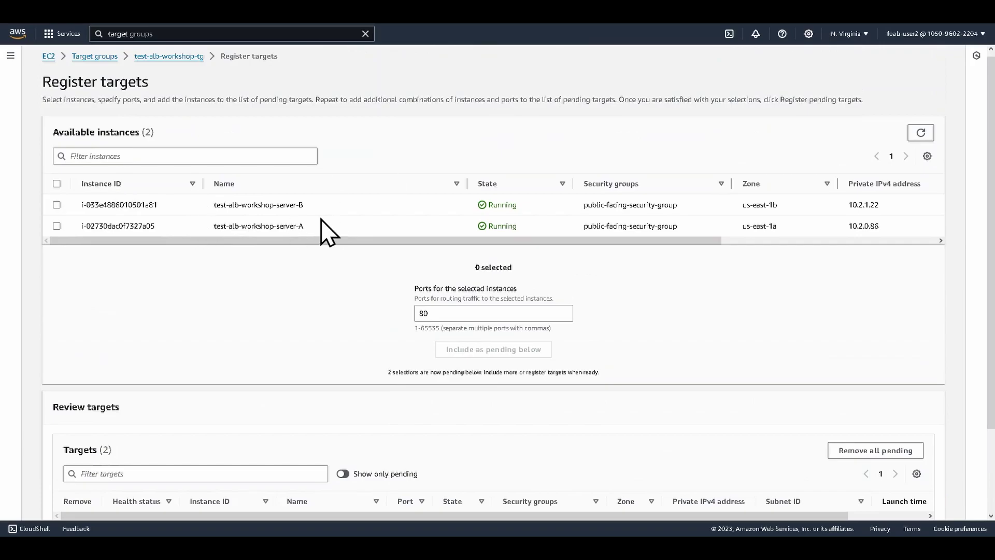
pyautogui.scroll(-2, 351, 318)
pyautogui.click(912, 503)
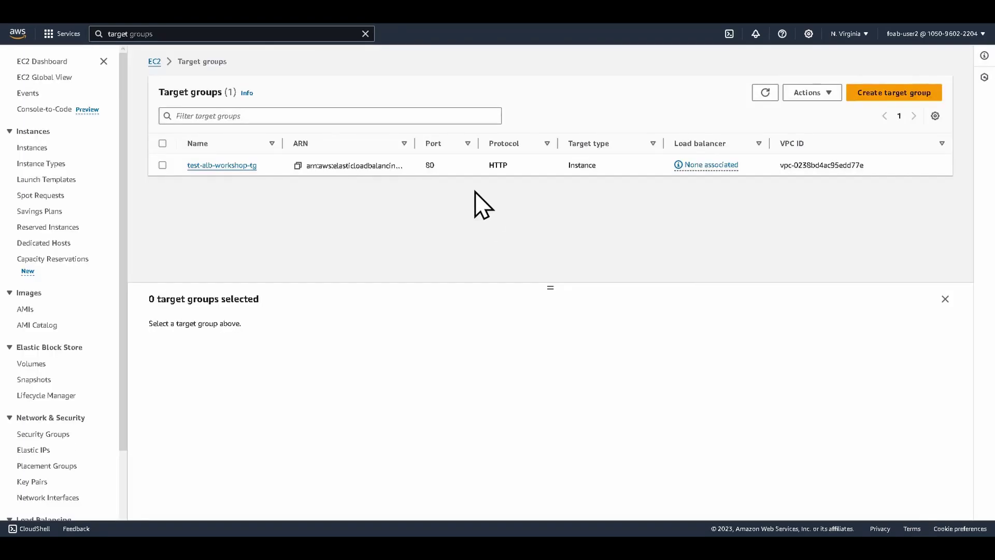
# Select test-alb-workshop-tg in the target group list and refresh its registered targets to check their health status
pyautogui.click(467, 165)
pyautogui.click(220, 330)
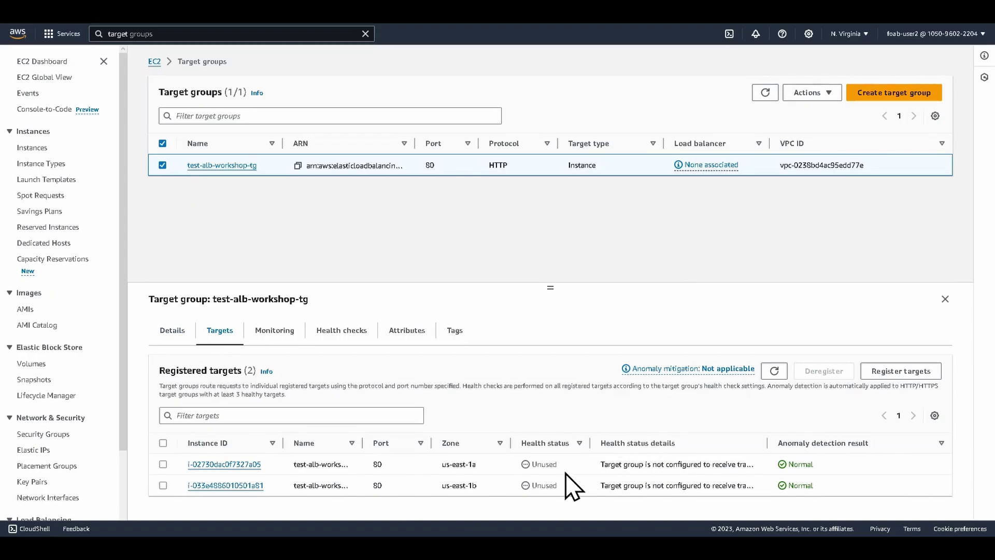
pyautogui.click(774, 371)
# Search the console for load balancers, open the EC2 feature and start creating an Application Load Balancer
pyautogui.click(208, 34)
pyautogui.write('load ')
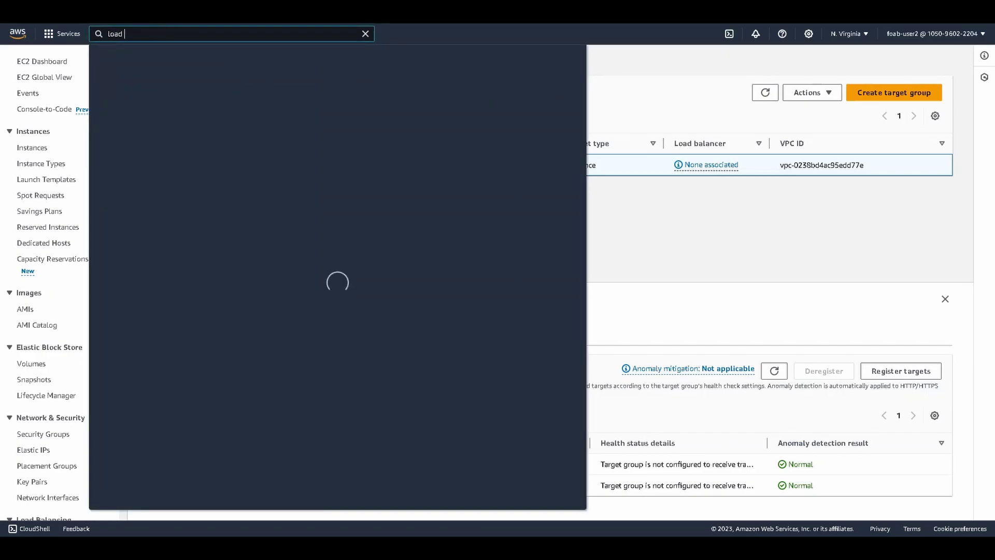
pyautogui.write('balancers')
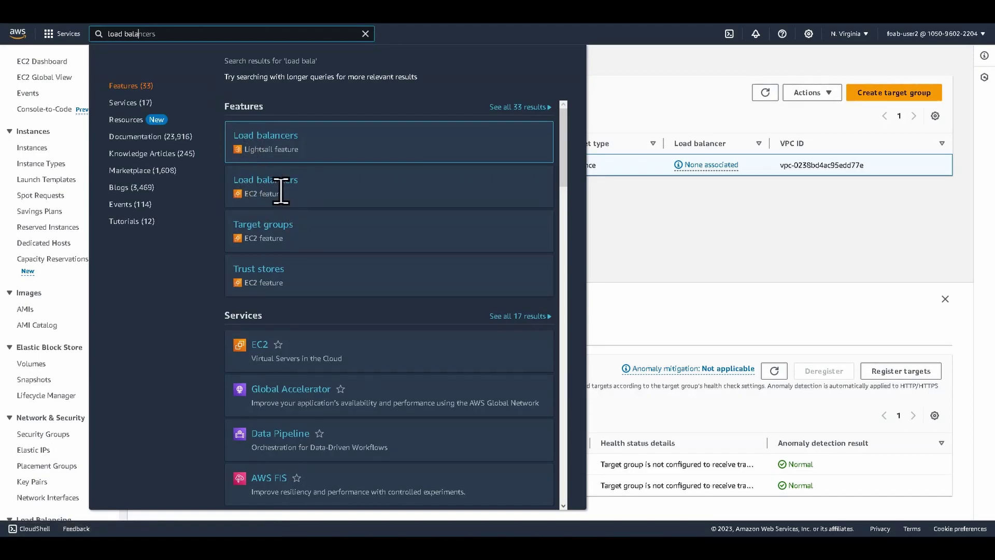
pyautogui.click(272, 181)
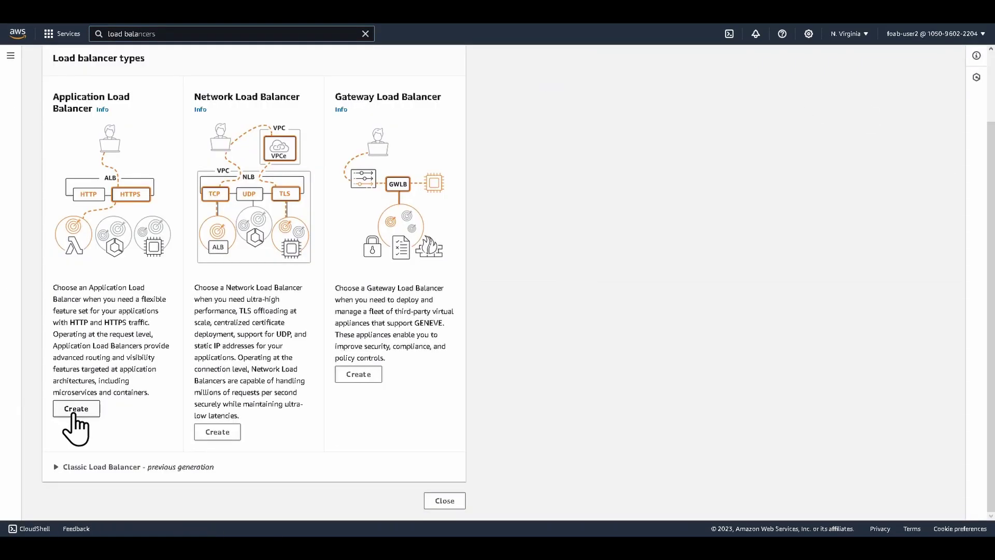
pyautogui.click(73, 411)
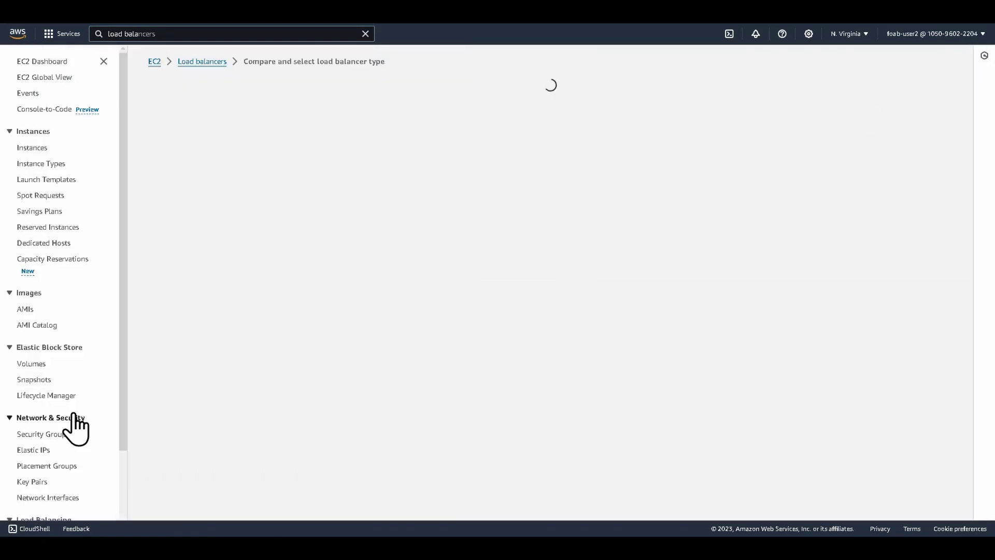
# Name the load balancer test-alb-workshop-alb
pyautogui.click(287, 264)
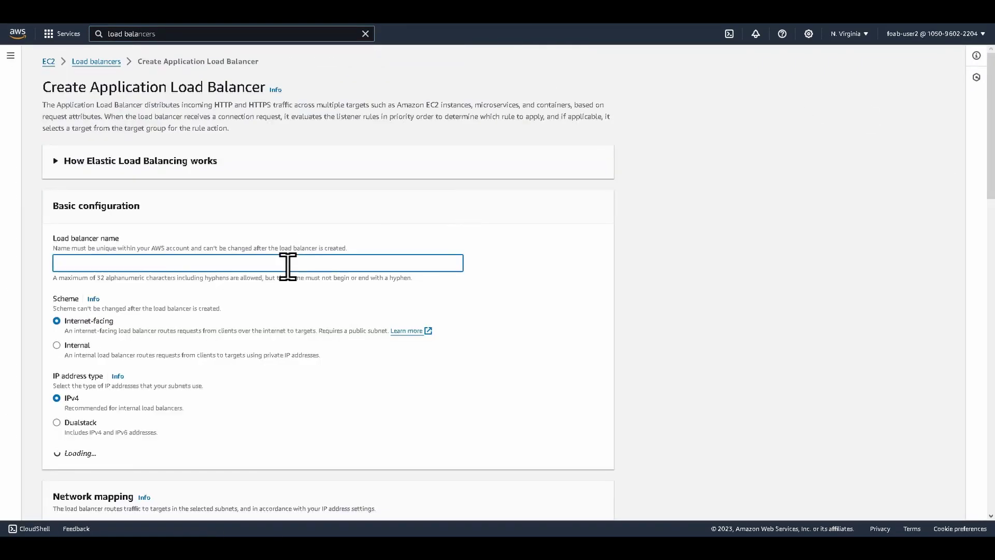
pyautogui.write('test-alb-worksh')
pyautogui.scroll(-5, 284, 306)
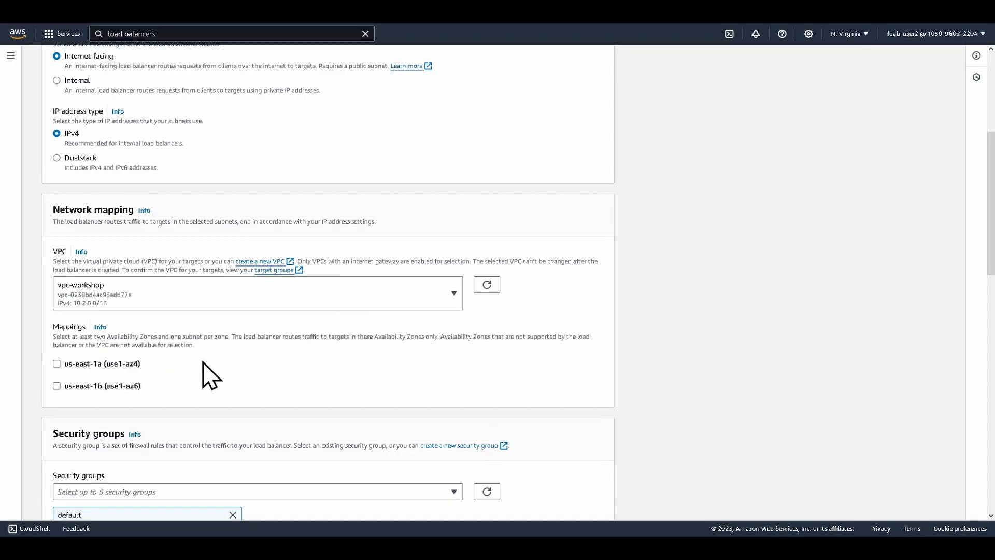
# Map us-east-1a, trying Private Subnet A before choosing Public Subnet A, and map us-east-1b to Public Subnet B
pyautogui.click(56, 363)
pyautogui.click(274, 393)
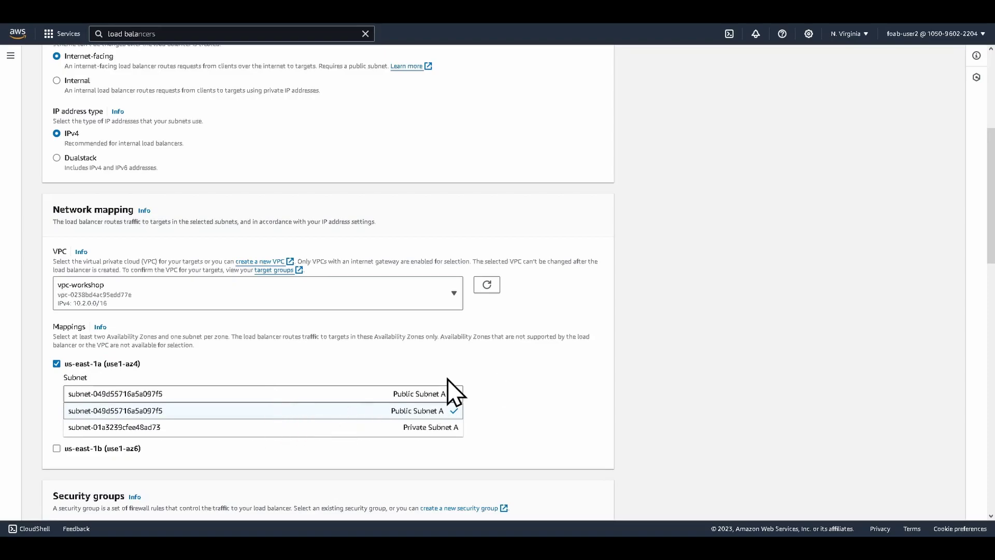
pyautogui.click(278, 430)
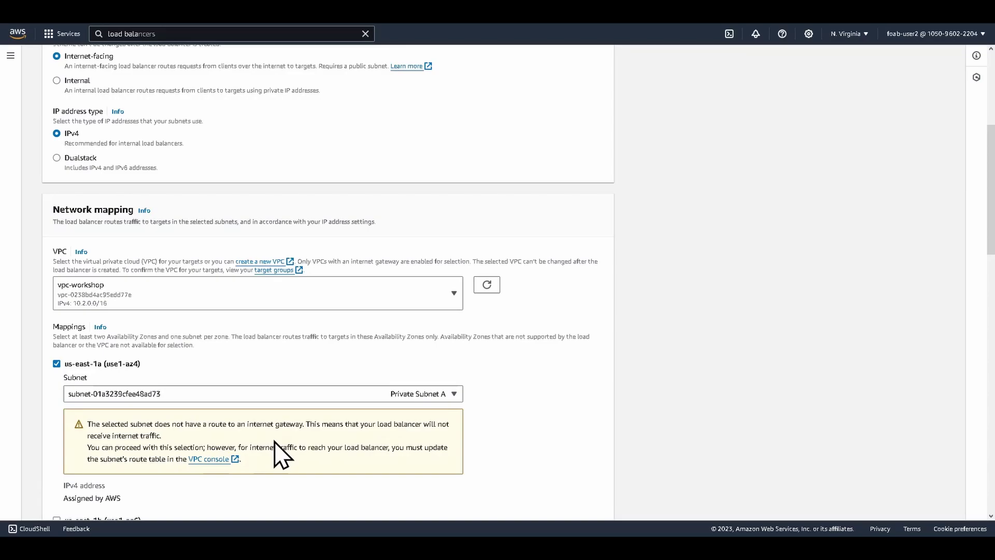
pyautogui.click(365, 395)
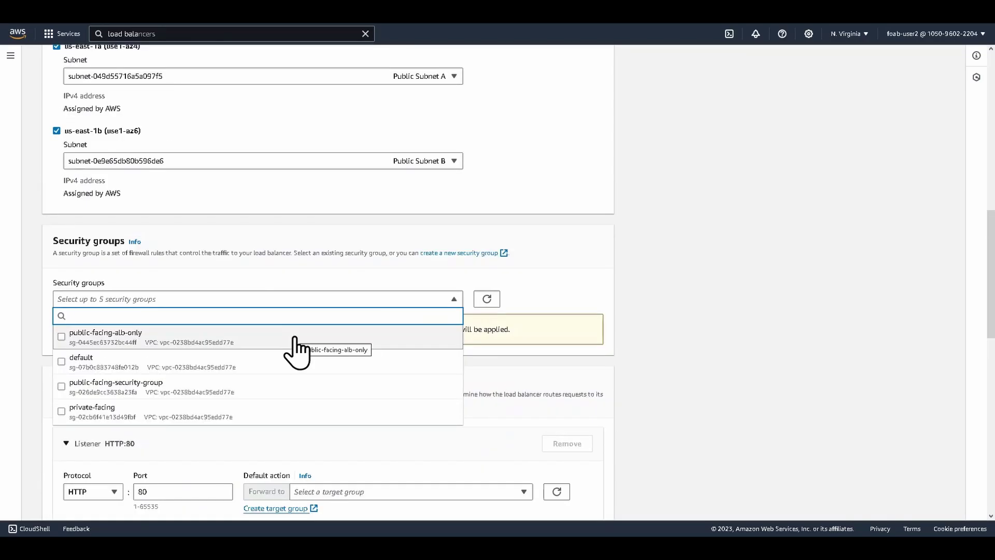
# Assign only the public-facing-alb-only security group and forward the HTTP:80 listener to the test-alb-workshop-tg target group
pyautogui.click(297, 353)
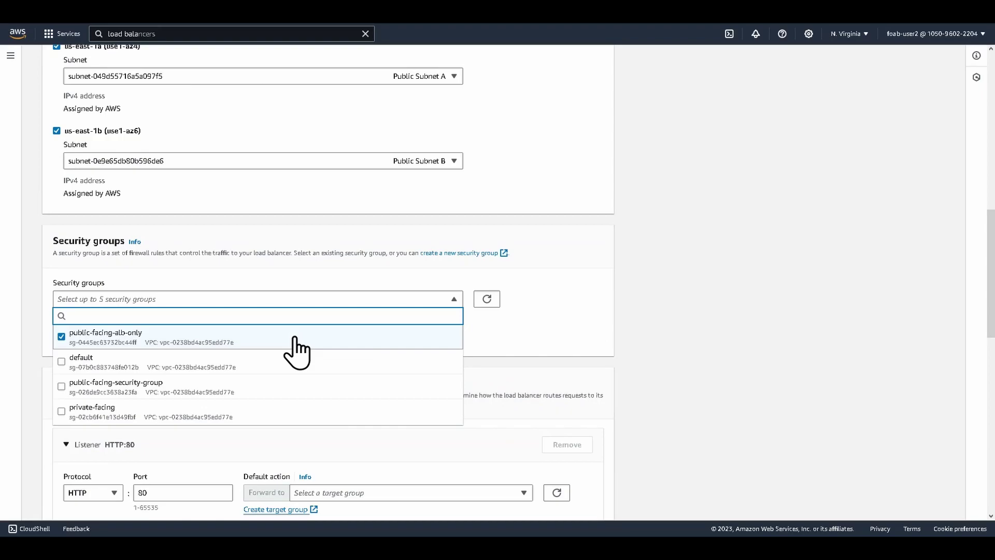
pyautogui.click(499, 345)
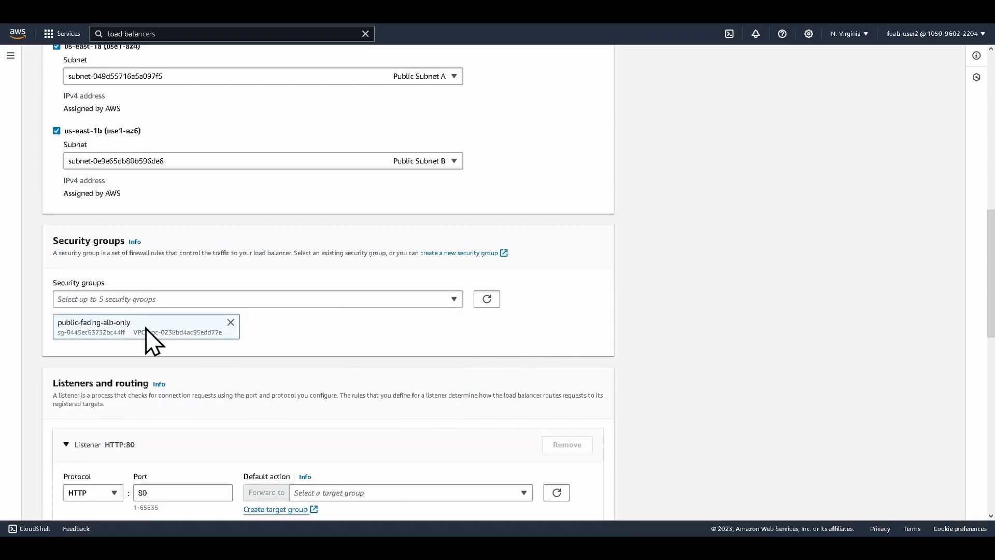
pyautogui.scroll(-3, 145, 328)
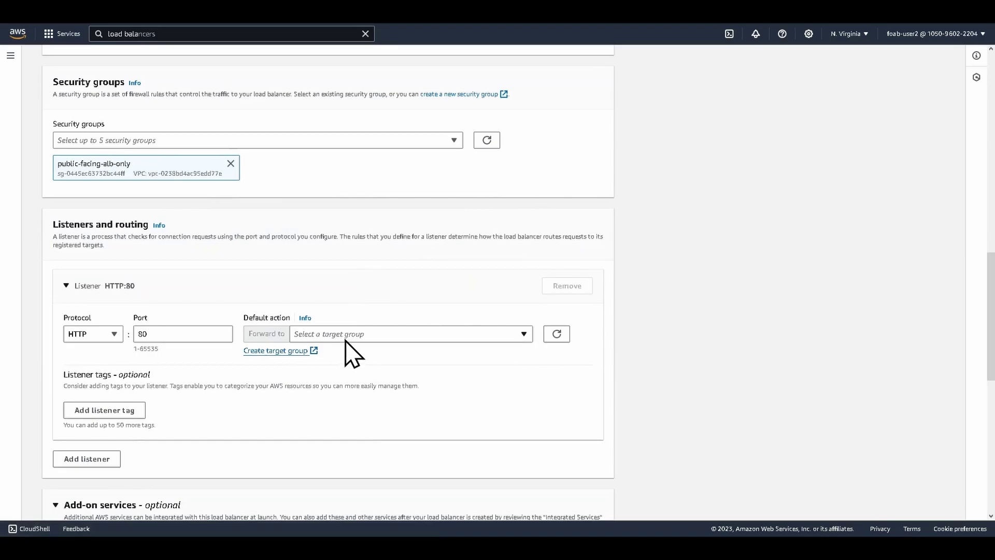
pyautogui.click(352, 334)
pyautogui.click(352, 358)
pyautogui.click(171, 334)
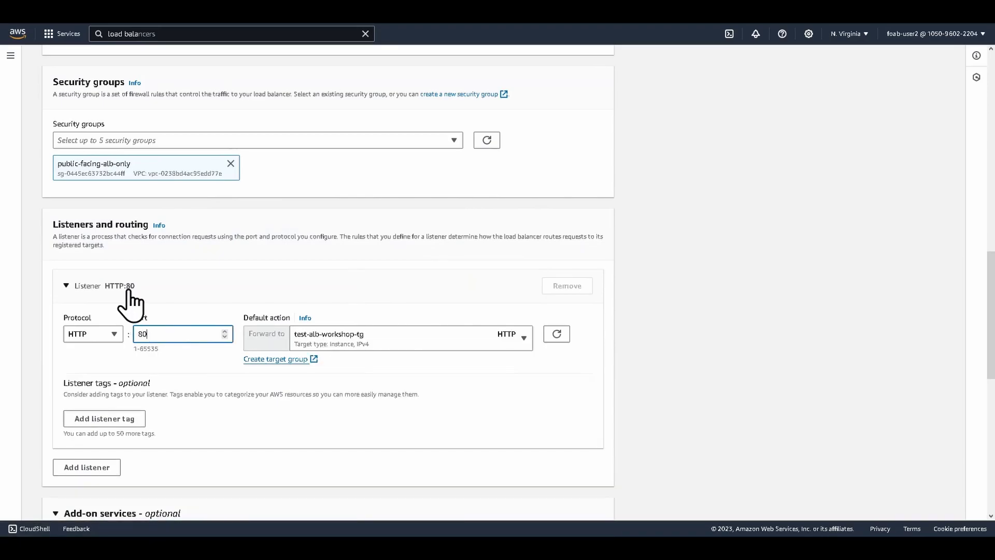
# Review the load balancer summary, including its security group link, and create the load balancer
pyautogui.scroll(-9, 130, 294)
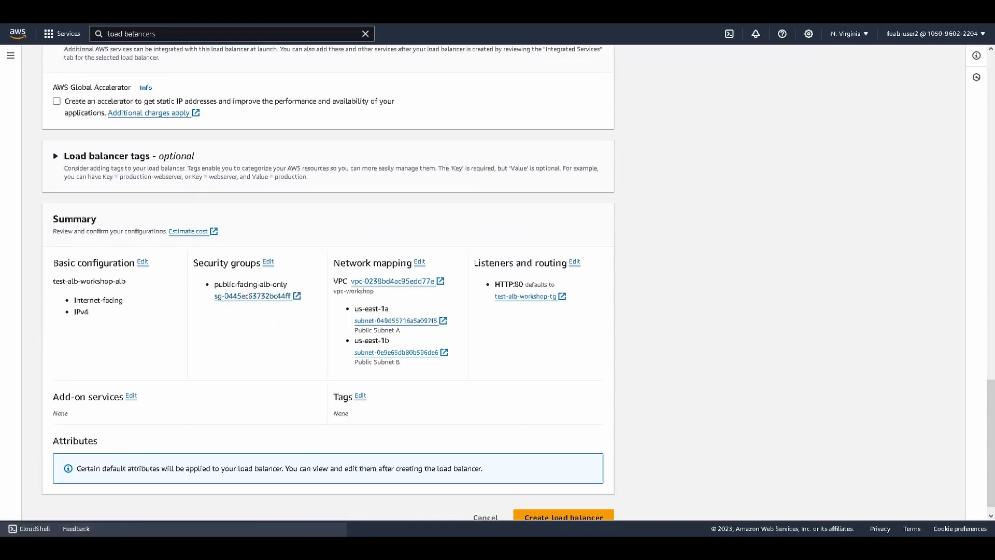
pyautogui.click(252, 296)
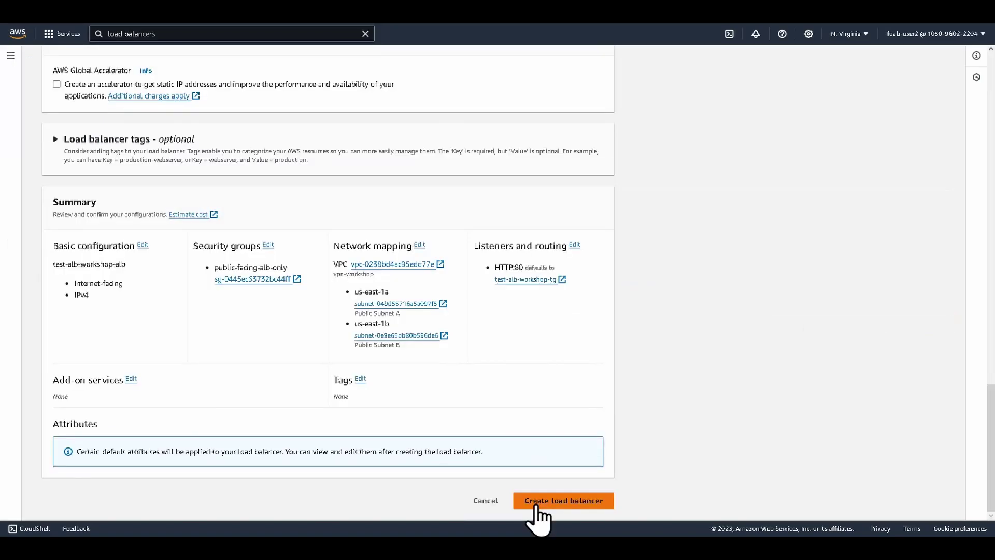
pyautogui.click(536, 502)
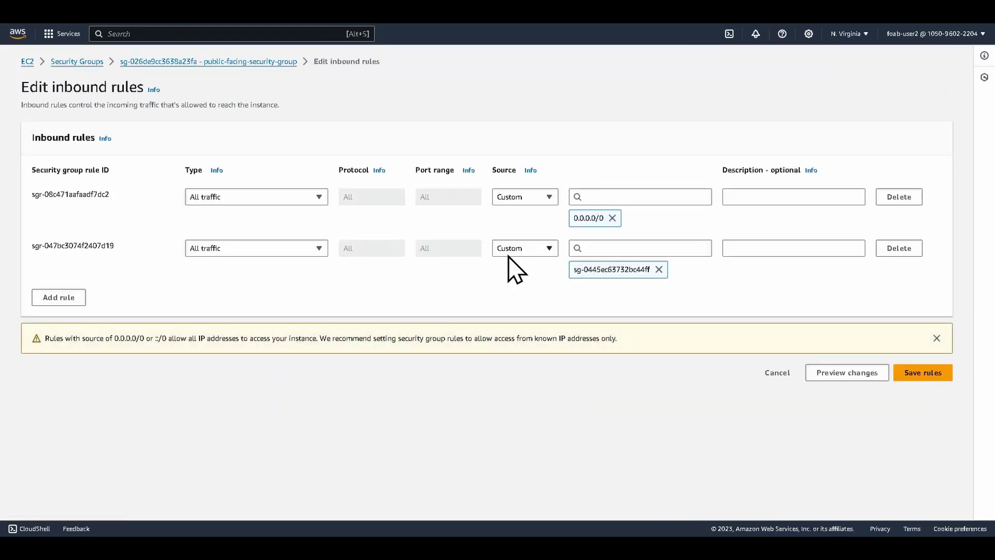
# Clear the second inbound rule's source in public-facing-security-group and find public-facing-alb-only among the available source security groups
pyautogui.tripleClick(639, 270)
pyautogui.click(659, 269)
pyautogui.click(551, 248)
pyautogui.click(641, 249)
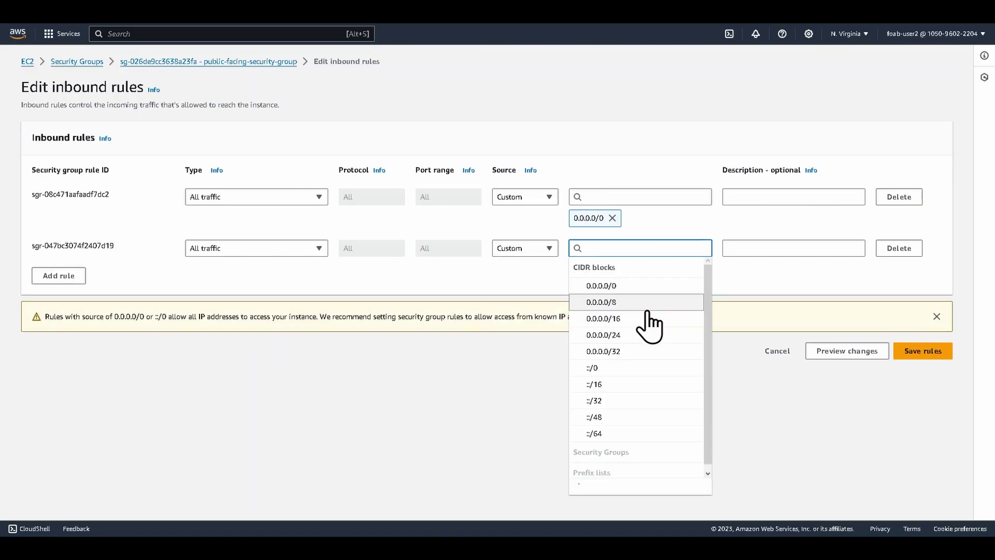
pyautogui.scroll(-1, 645, 310)
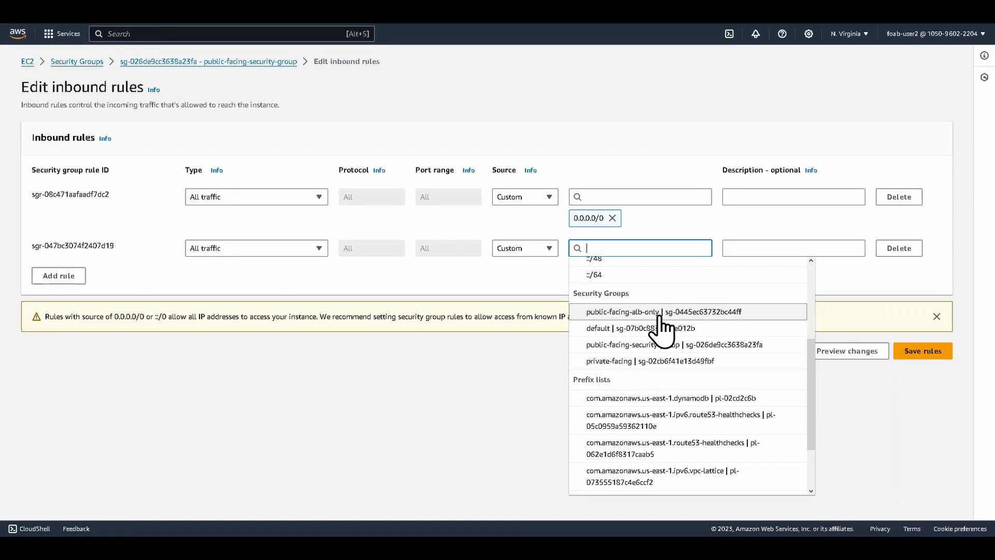
pyautogui.click(723, 250)
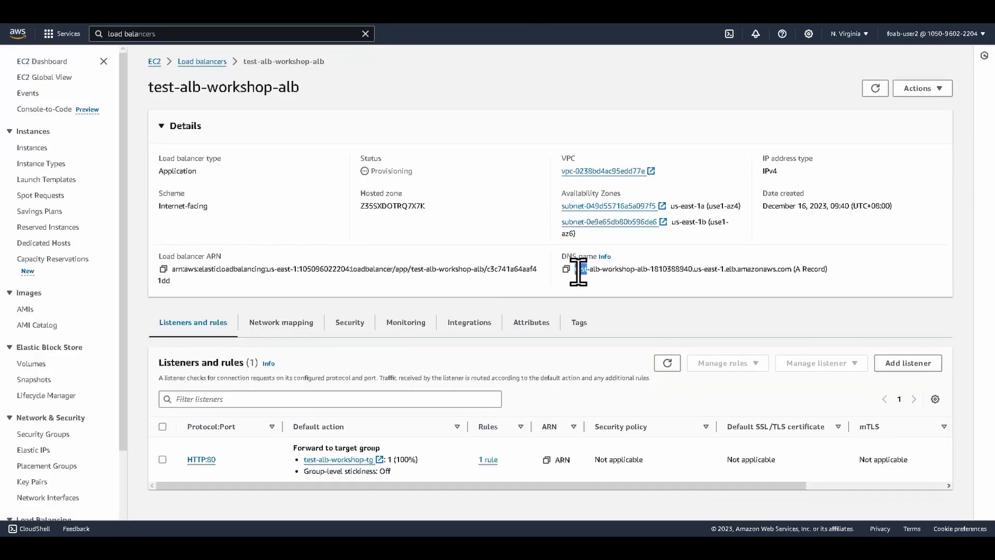
# Open the load balancer's DNS name in the browser, reload the page to test balancing, and check the registered targets' ports
pyautogui.tripleClick(579, 269)
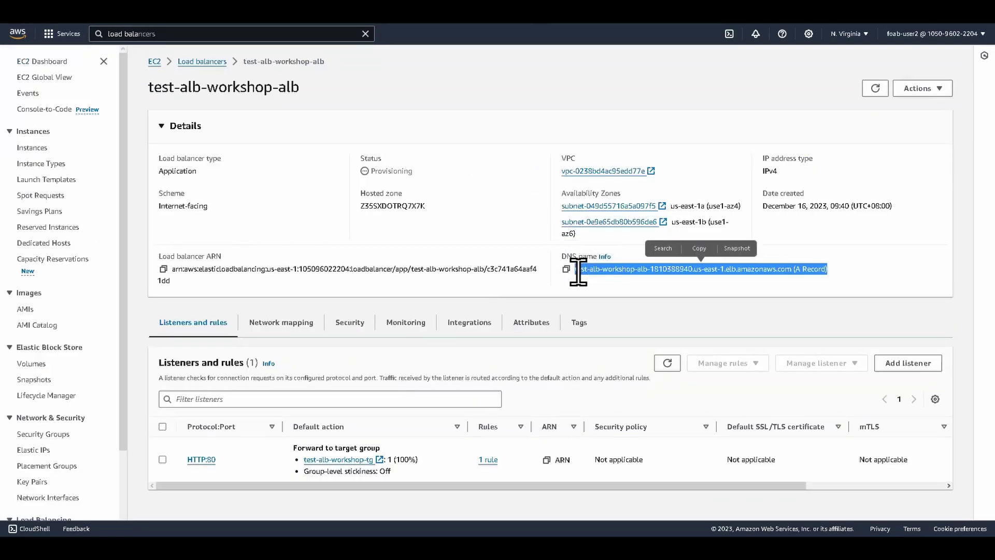
pyautogui.click(574, 264)
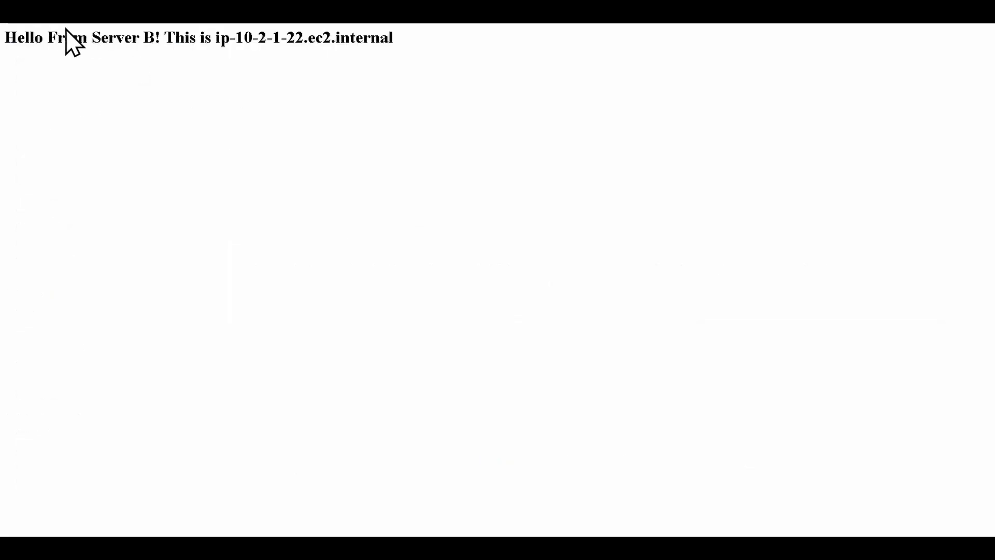
pyautogui.press('F5')
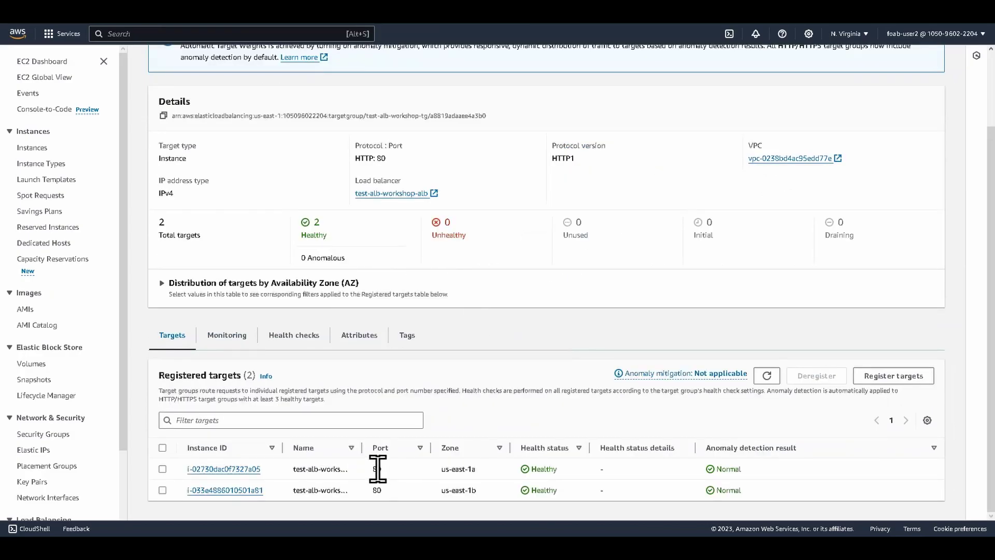
pyautogui.doubleClick(377, 468)
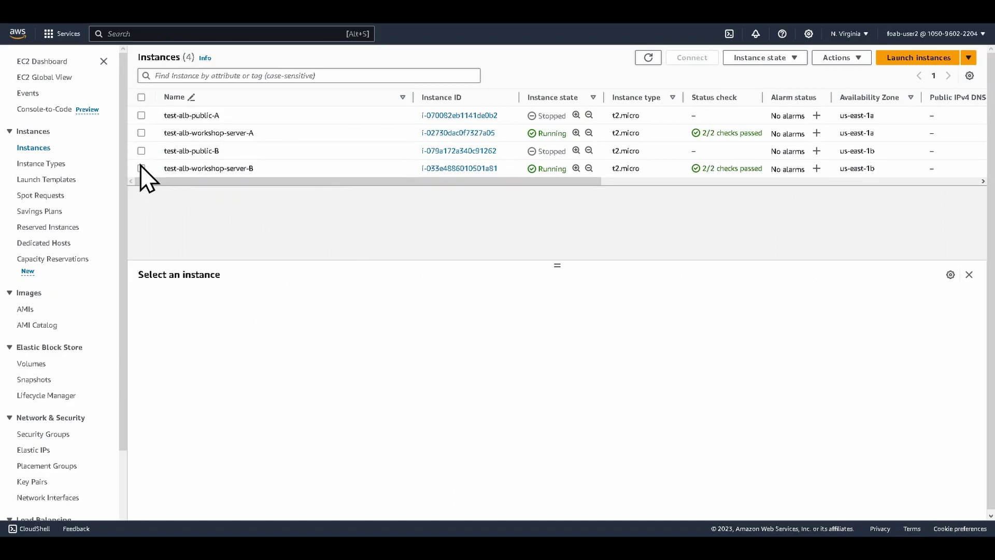
pyautogui.click(141, 168)
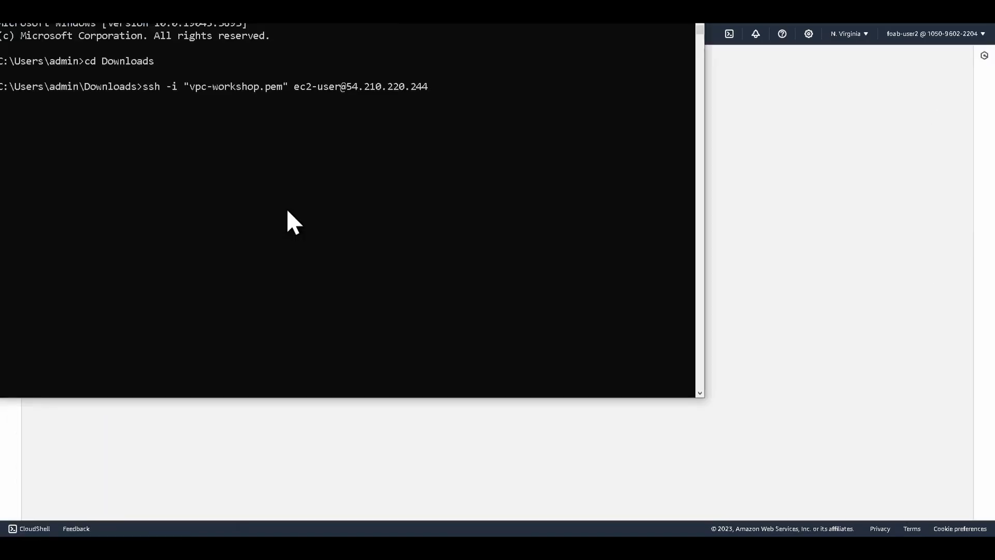
pyautogui.press('Return')
pyautogui.write('yes')
pyautogui.press('Return')
# Stop the web server with sudo systemctl stop httpd and list the listening ports with netstat -tuln
pyautogui.write('sudo systemctl stop httpd')
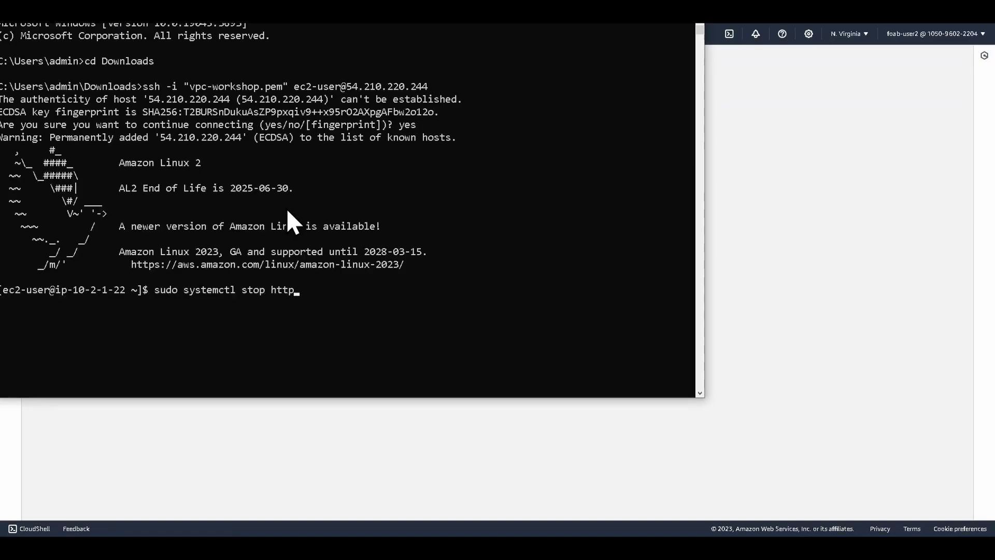
pyautogui.press('Return')
pyautogui.write('netstat -tuln')
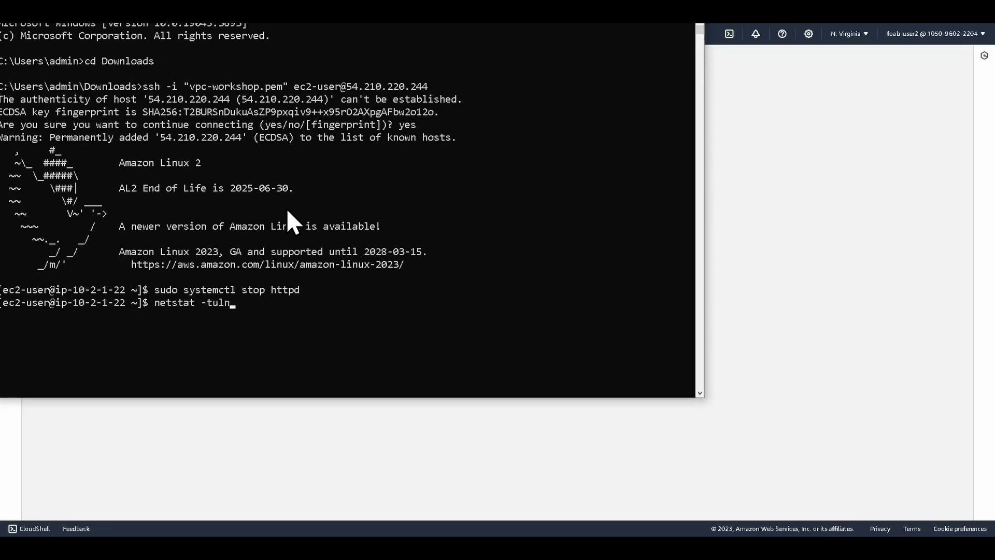
pyautogui.press('Return')
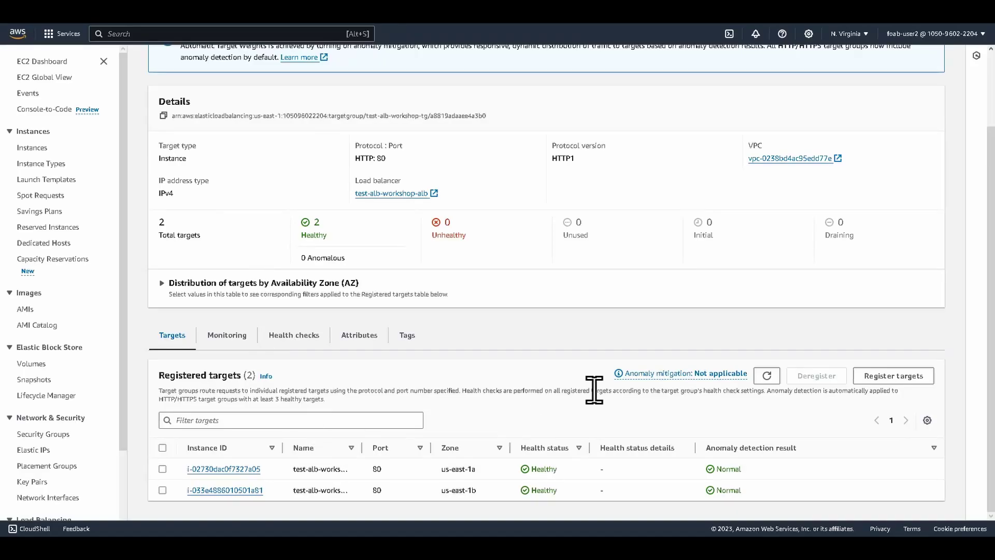
# Switch to the AWS console, refresh the target group's registered targets and compare their health status with the terminal's listening ports
pyautogui.click(774, 369)
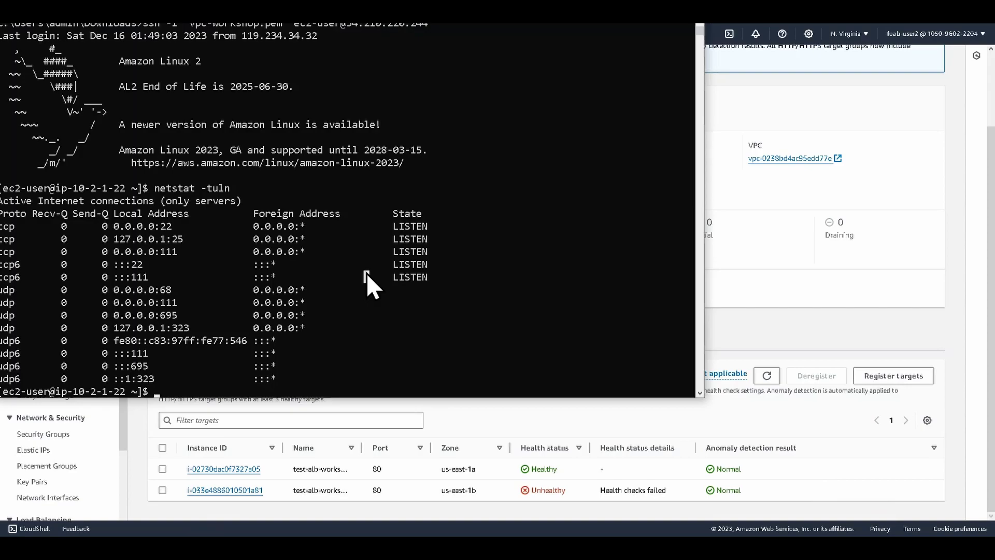
pyautogui.click(444, 428)
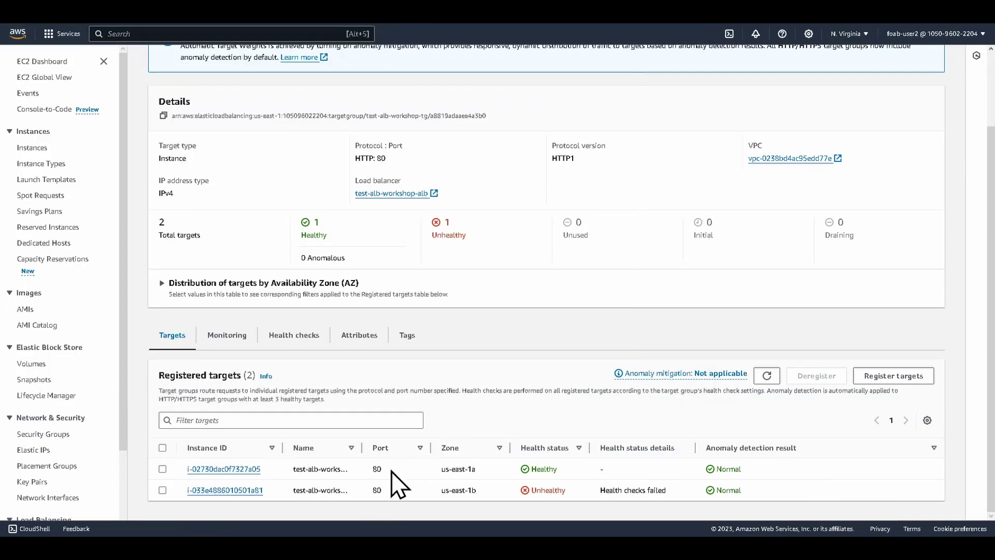
pyautogui.hotkey('alt', 'Tab')
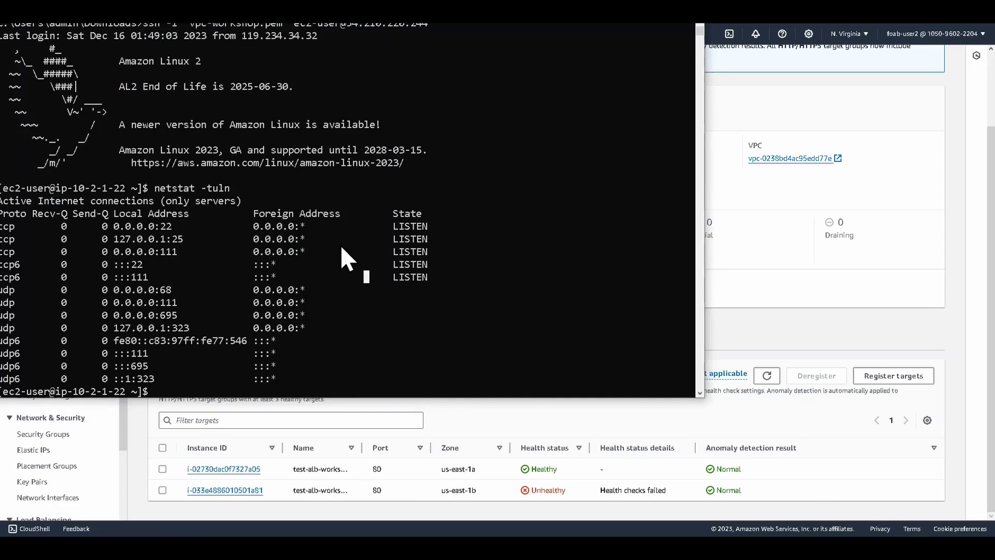
pyautogui.click(770, 282)
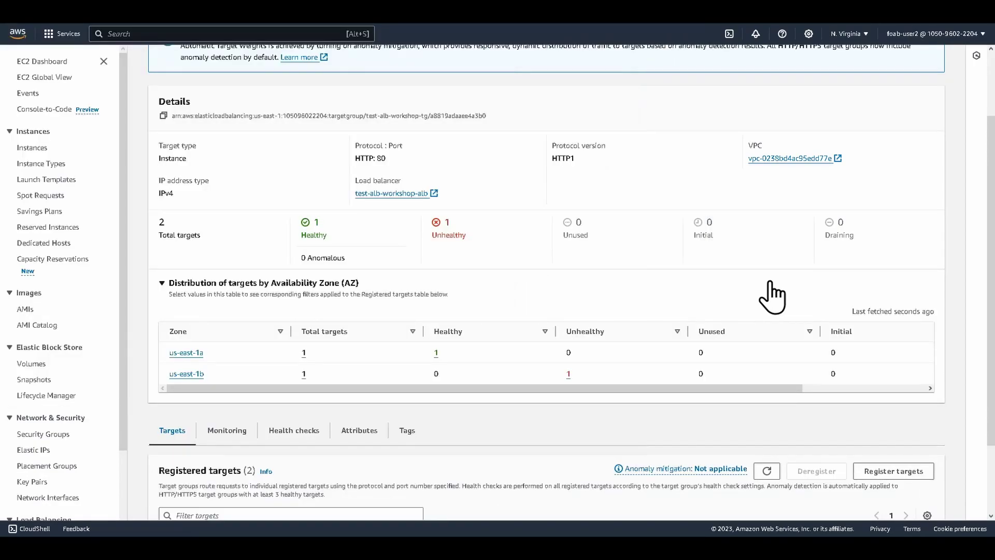